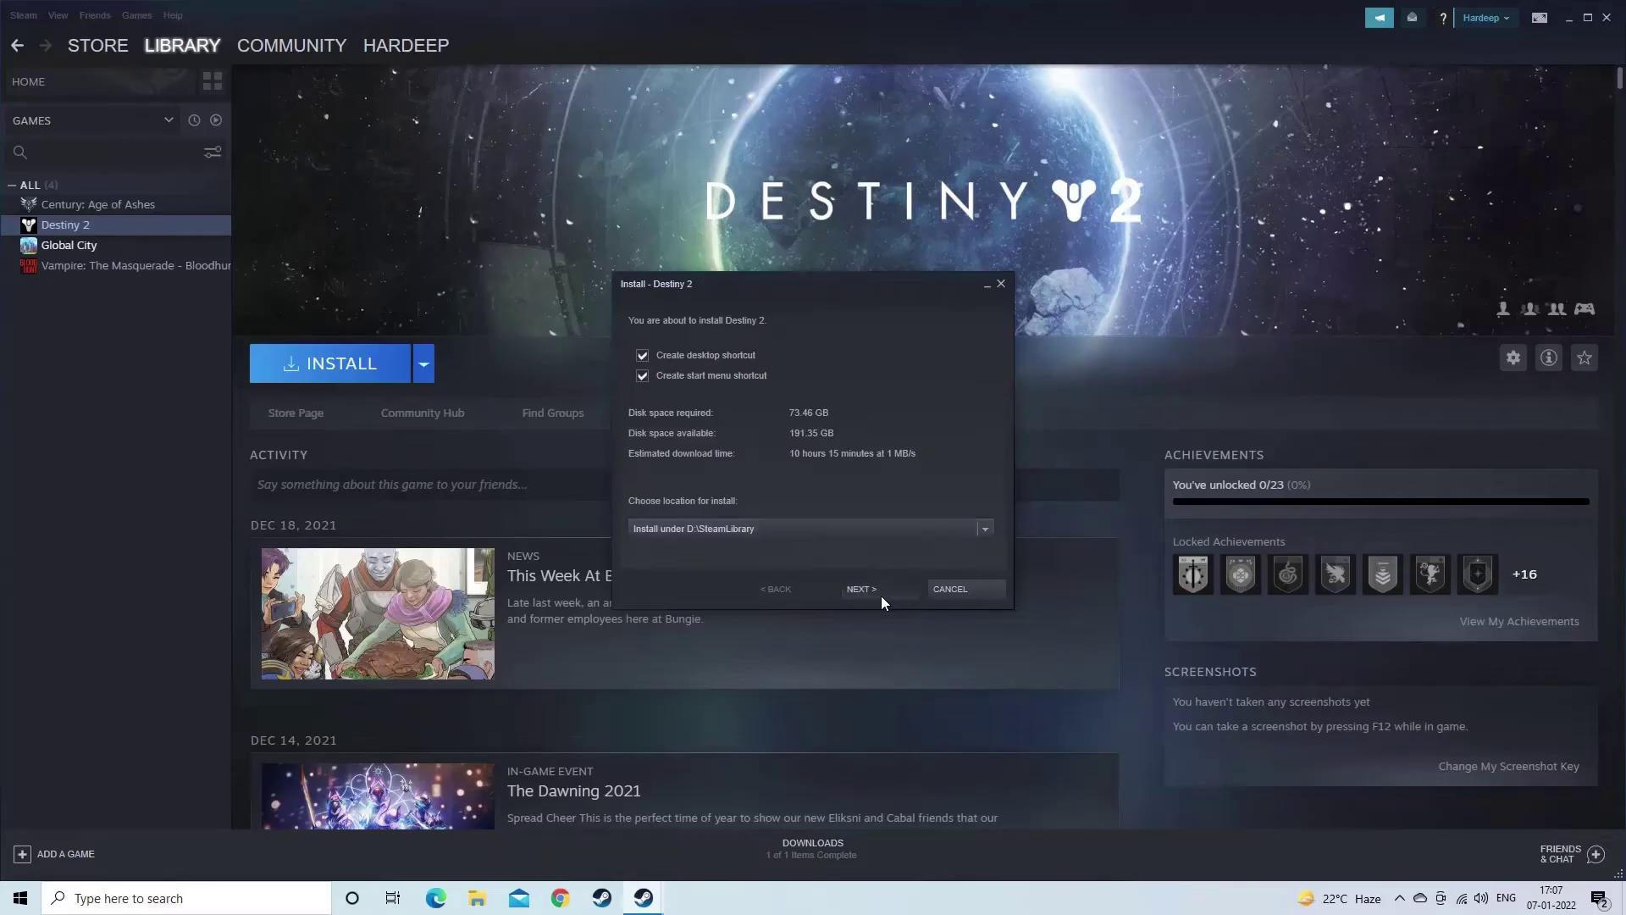
- Proceed with installing Destiny 2 under D:\SteamLibrary, keeping both shortcuts, and accept its license agreement
left_click(881, 596)
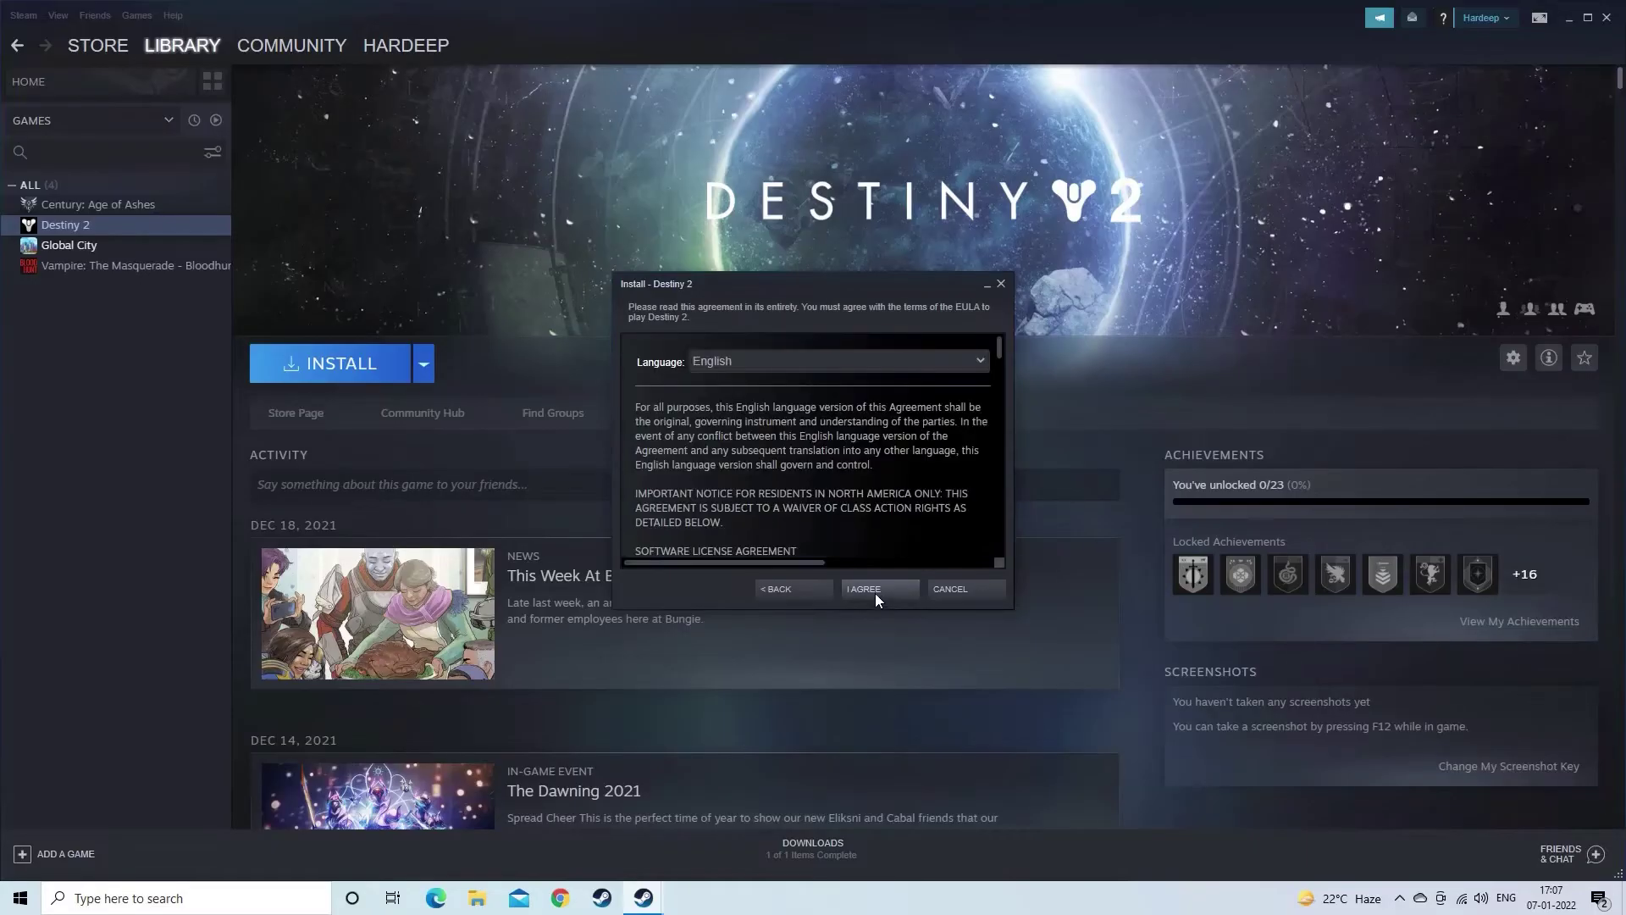
left_click(876, 593)
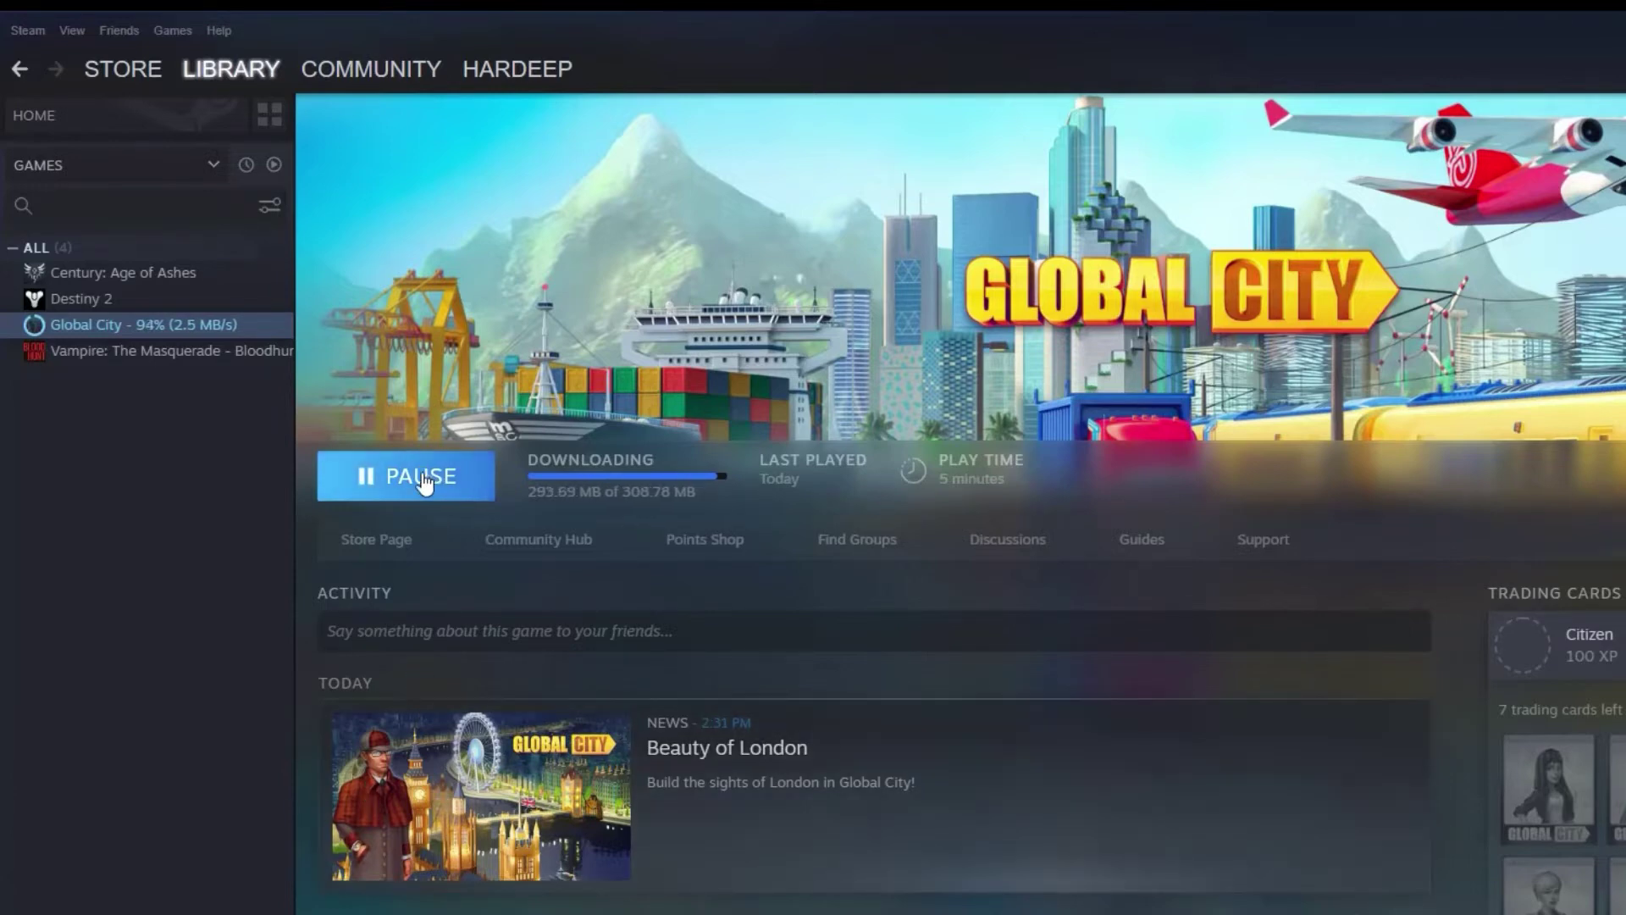
- Pause the Global City download and resume it
left_click(407, 480)
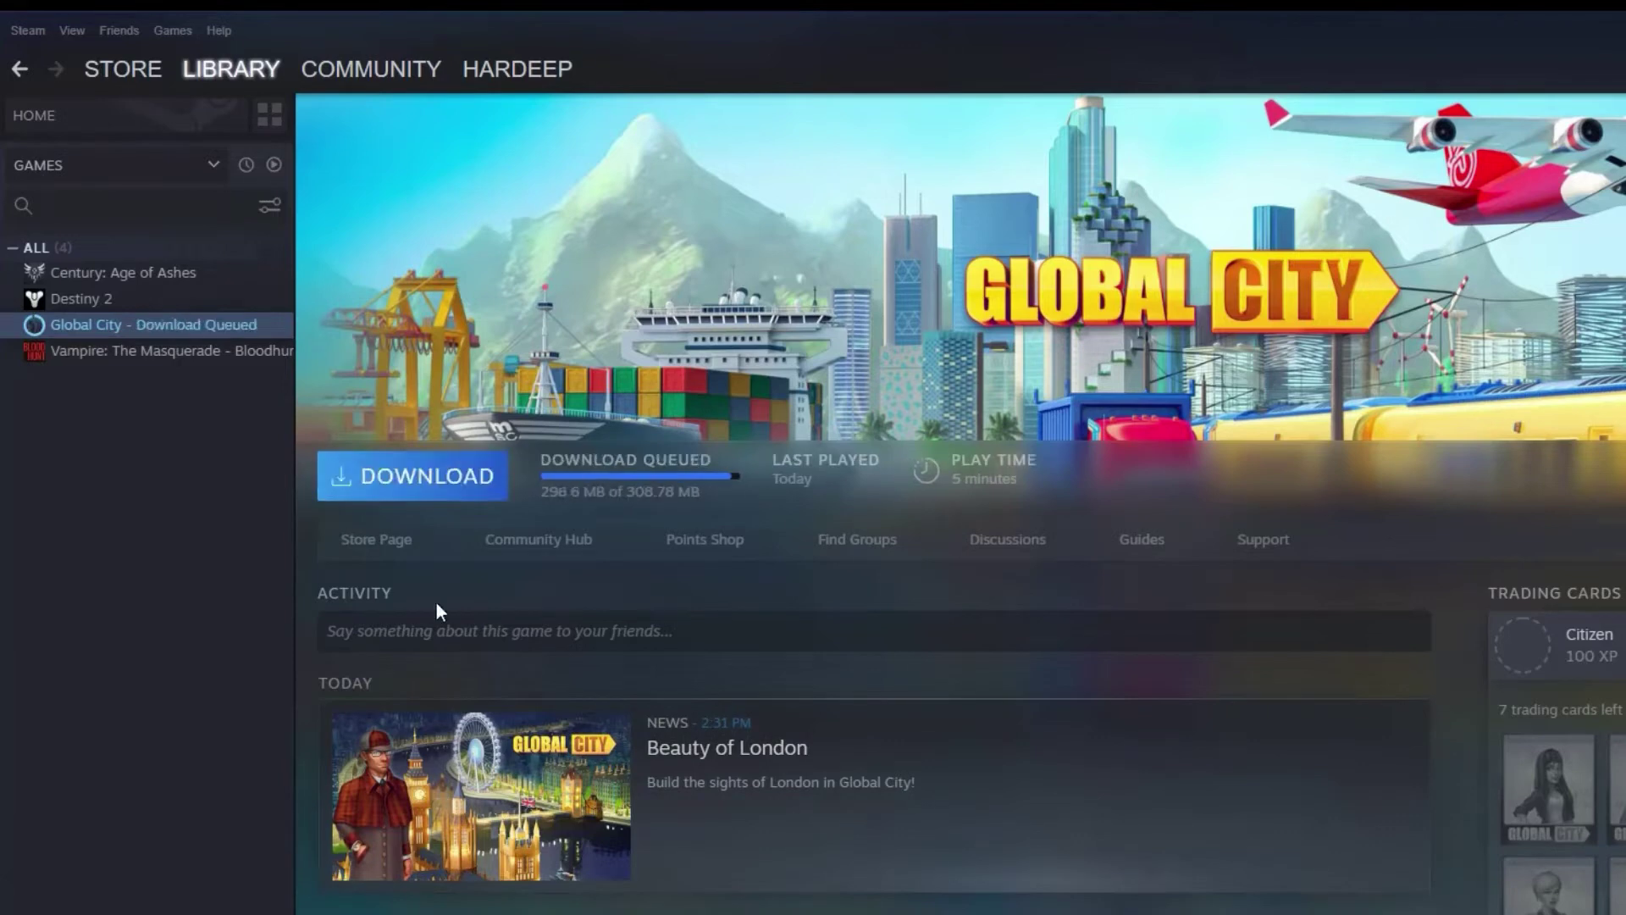
left_click(410, 481)
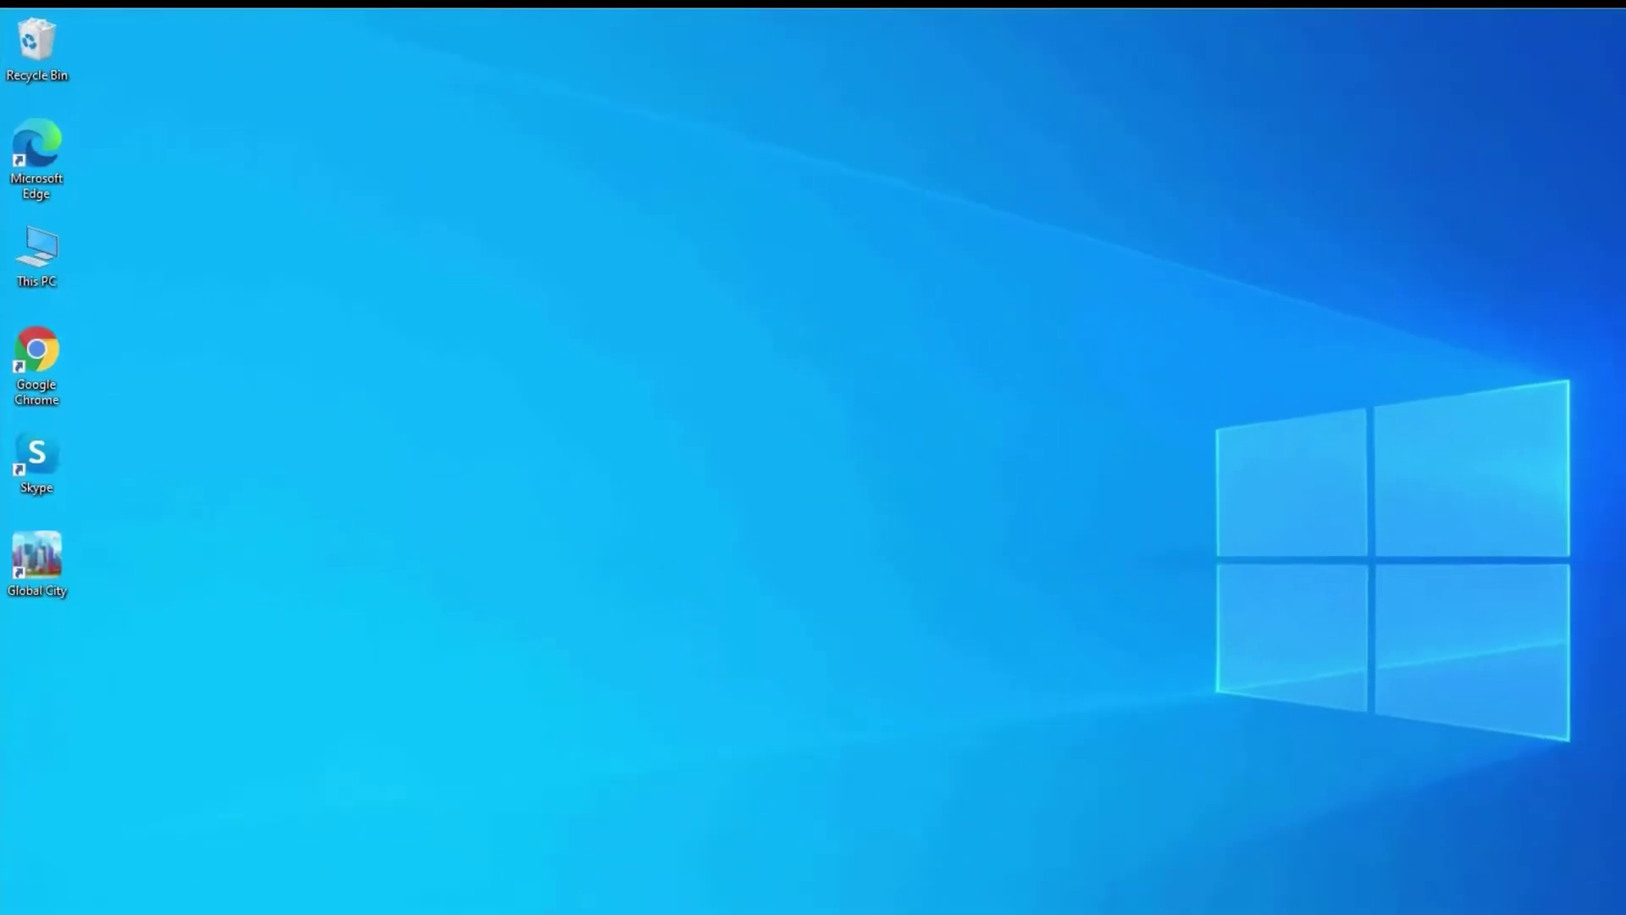
- Open Task Manager through the Windows search and end the running Steam (32 bit) task
left_click(172, 900)
type("task")
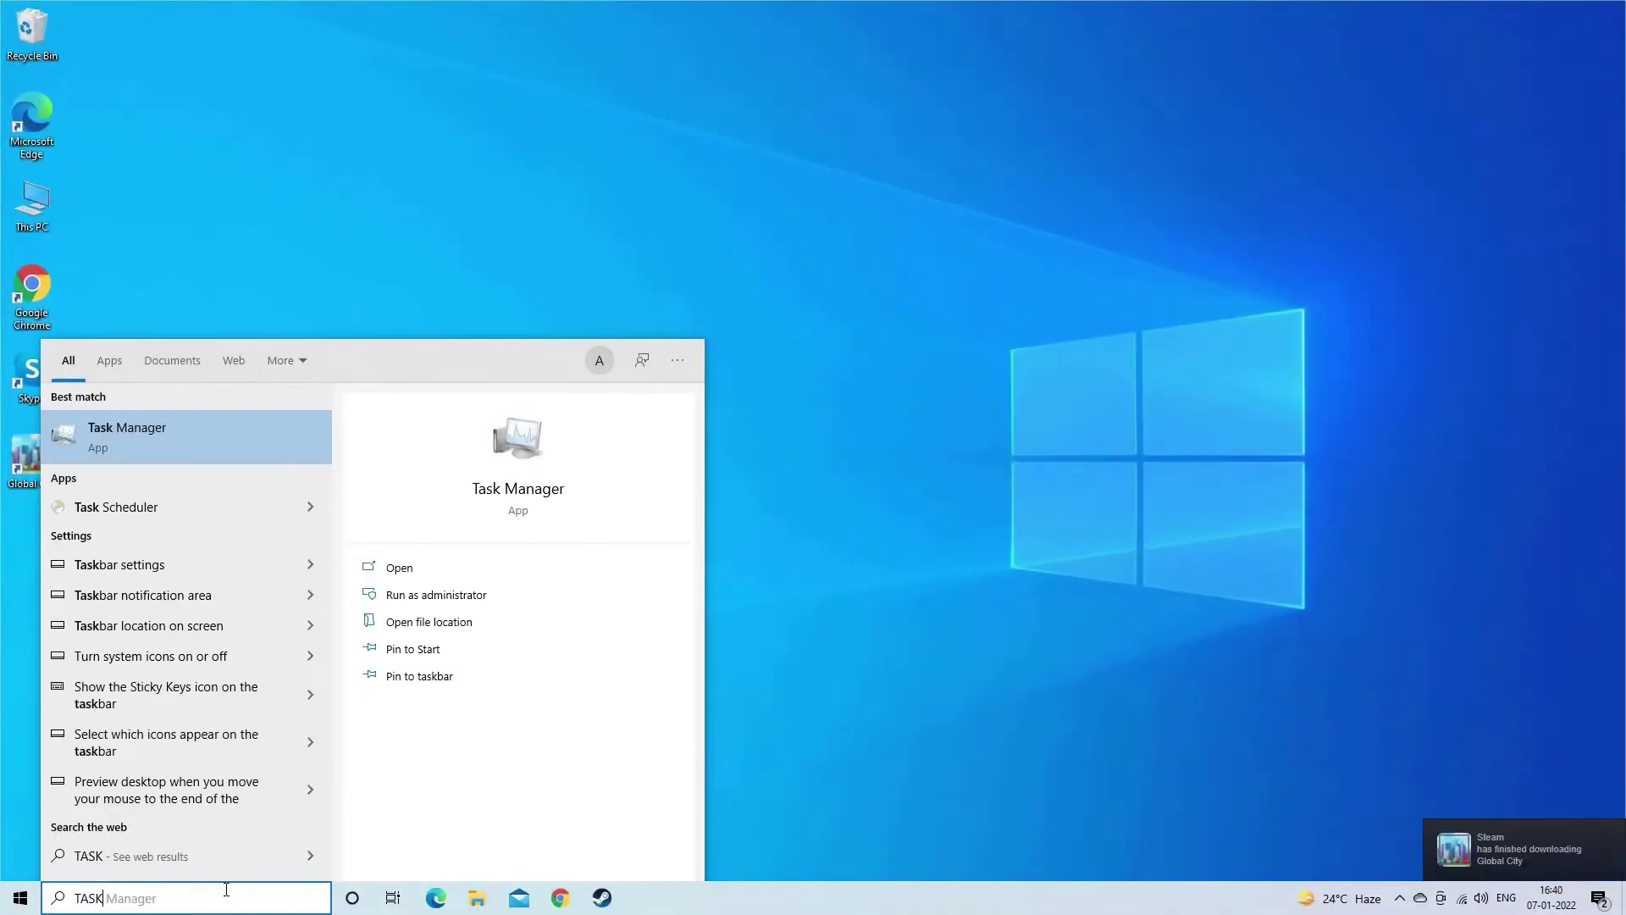
key("Return")
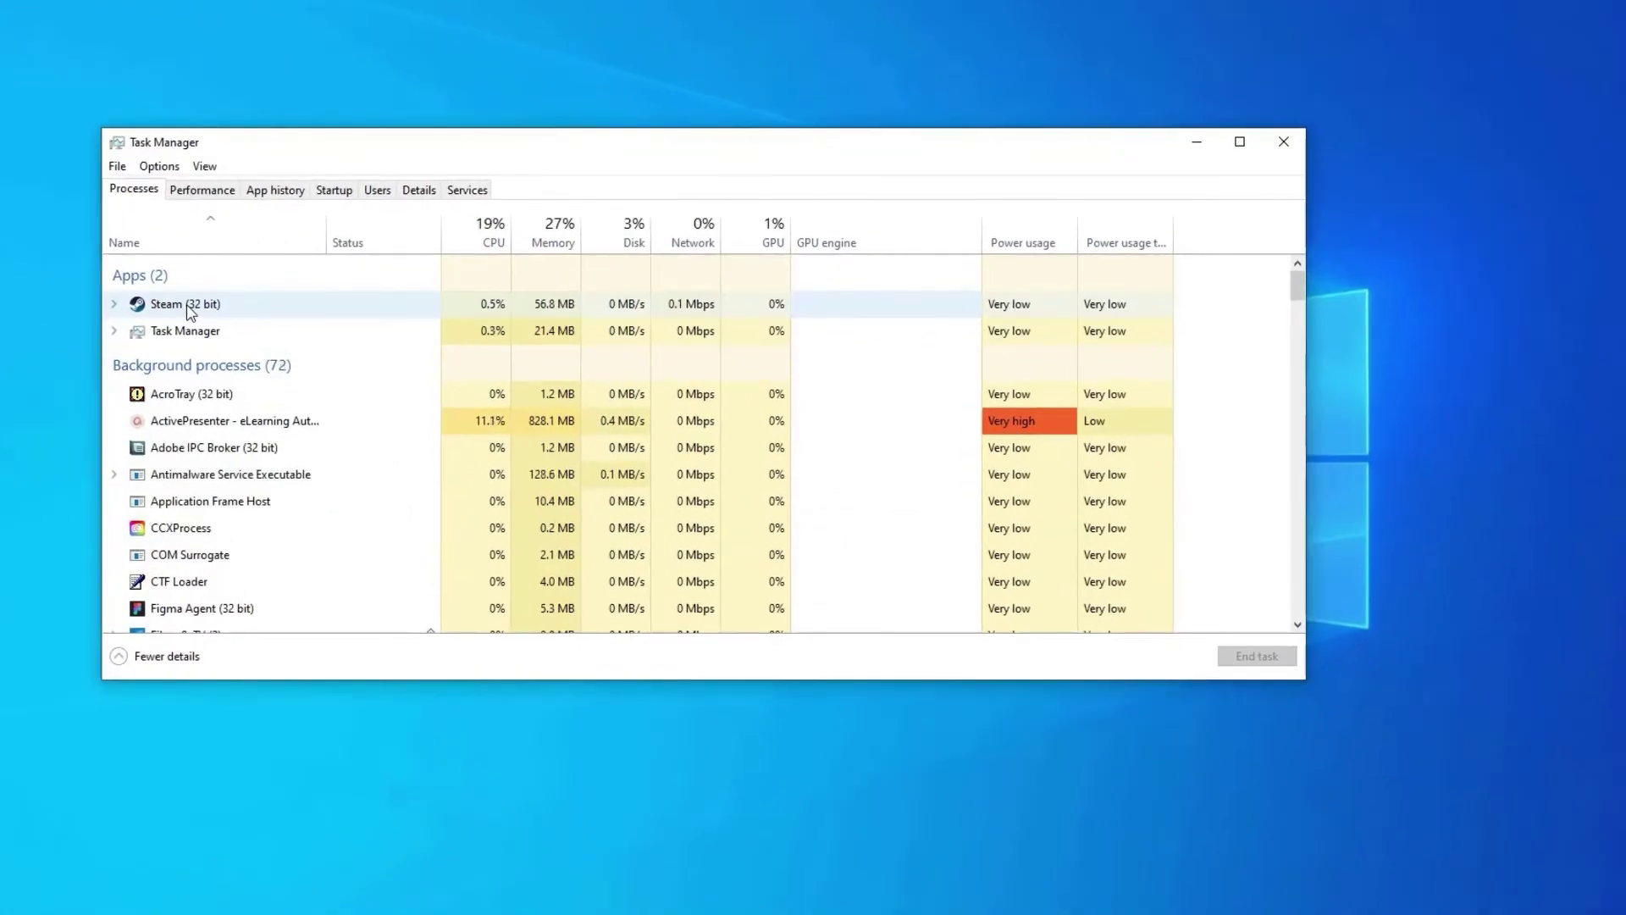
right_click(187, 306)
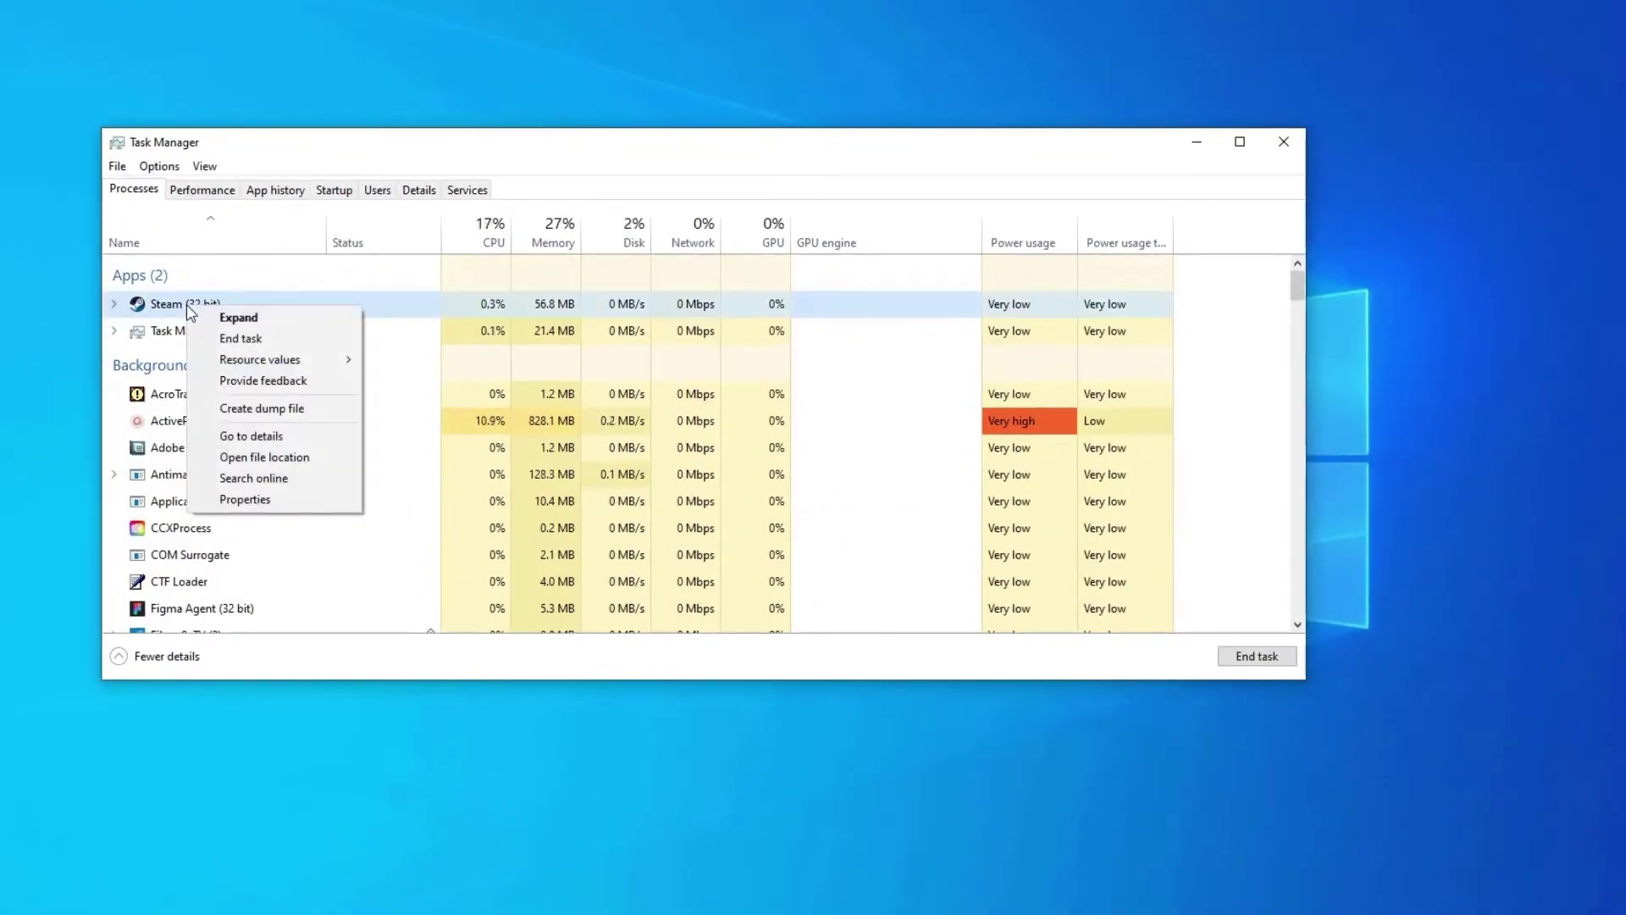
left_click(248, 340)
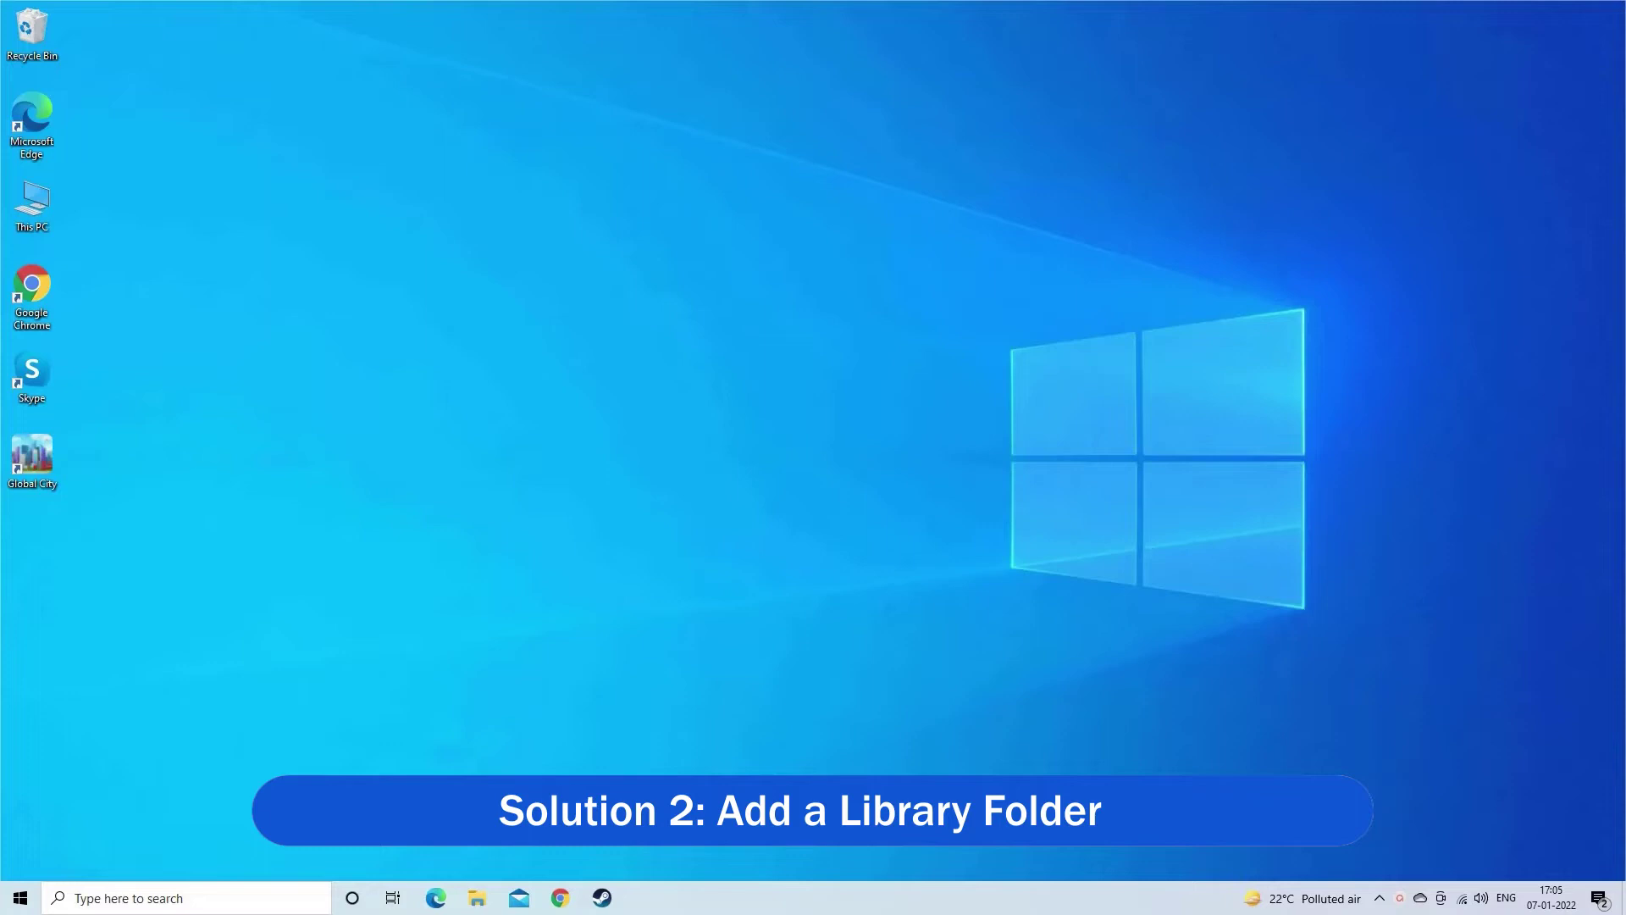
- Launch Steam and open the Steam library folders from its download settings
left_click(602, 898)
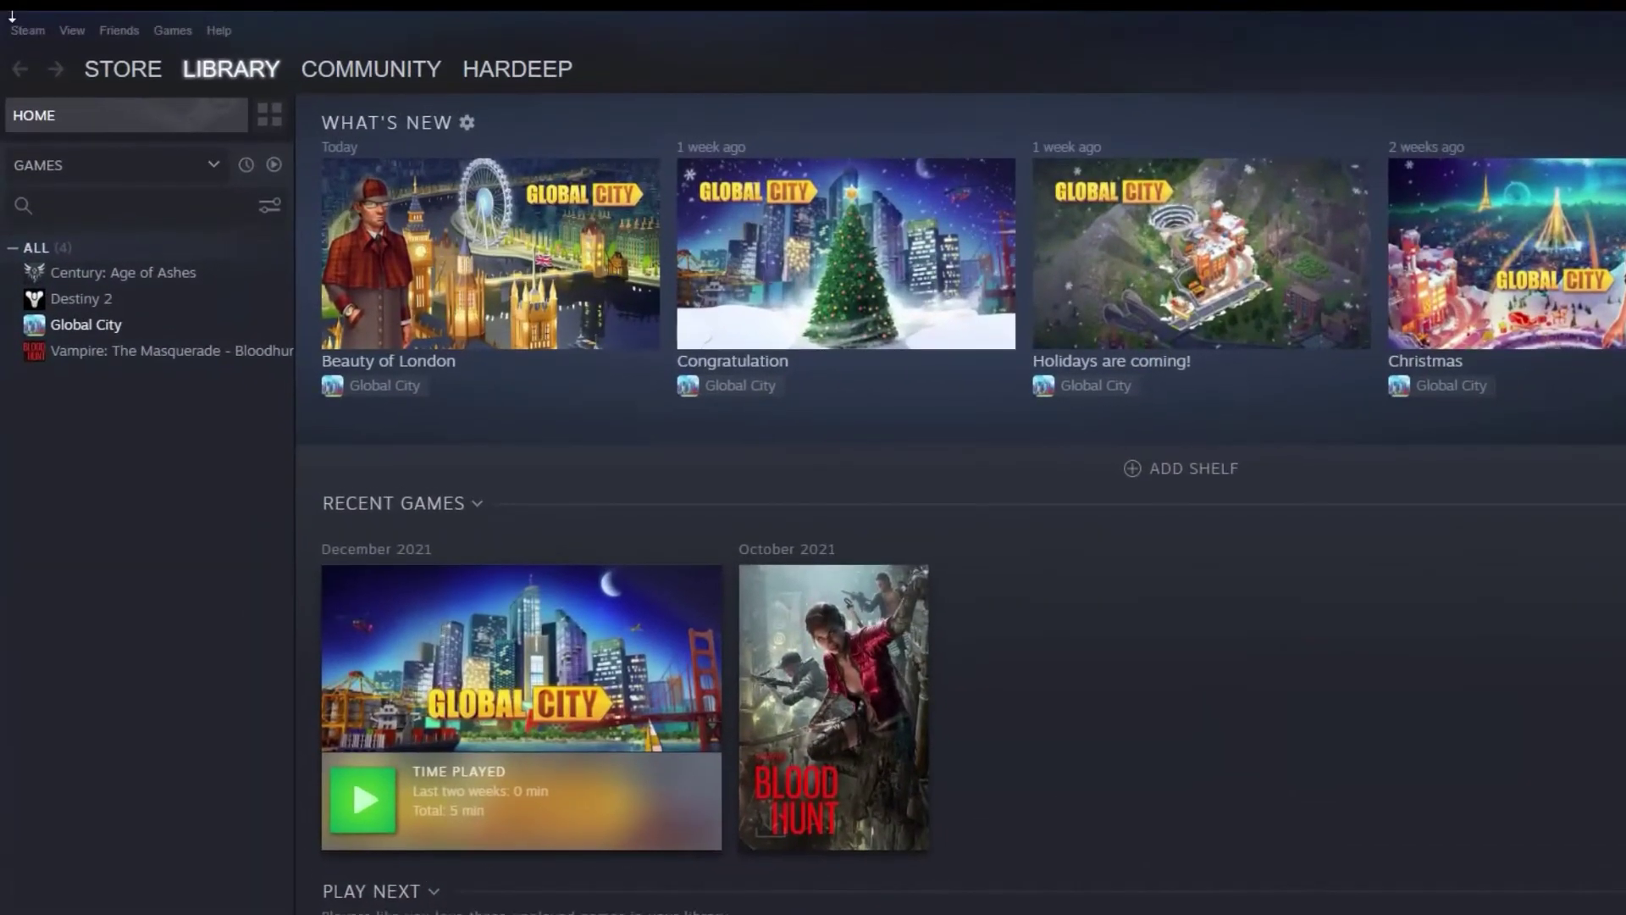
left_click(26, 21)
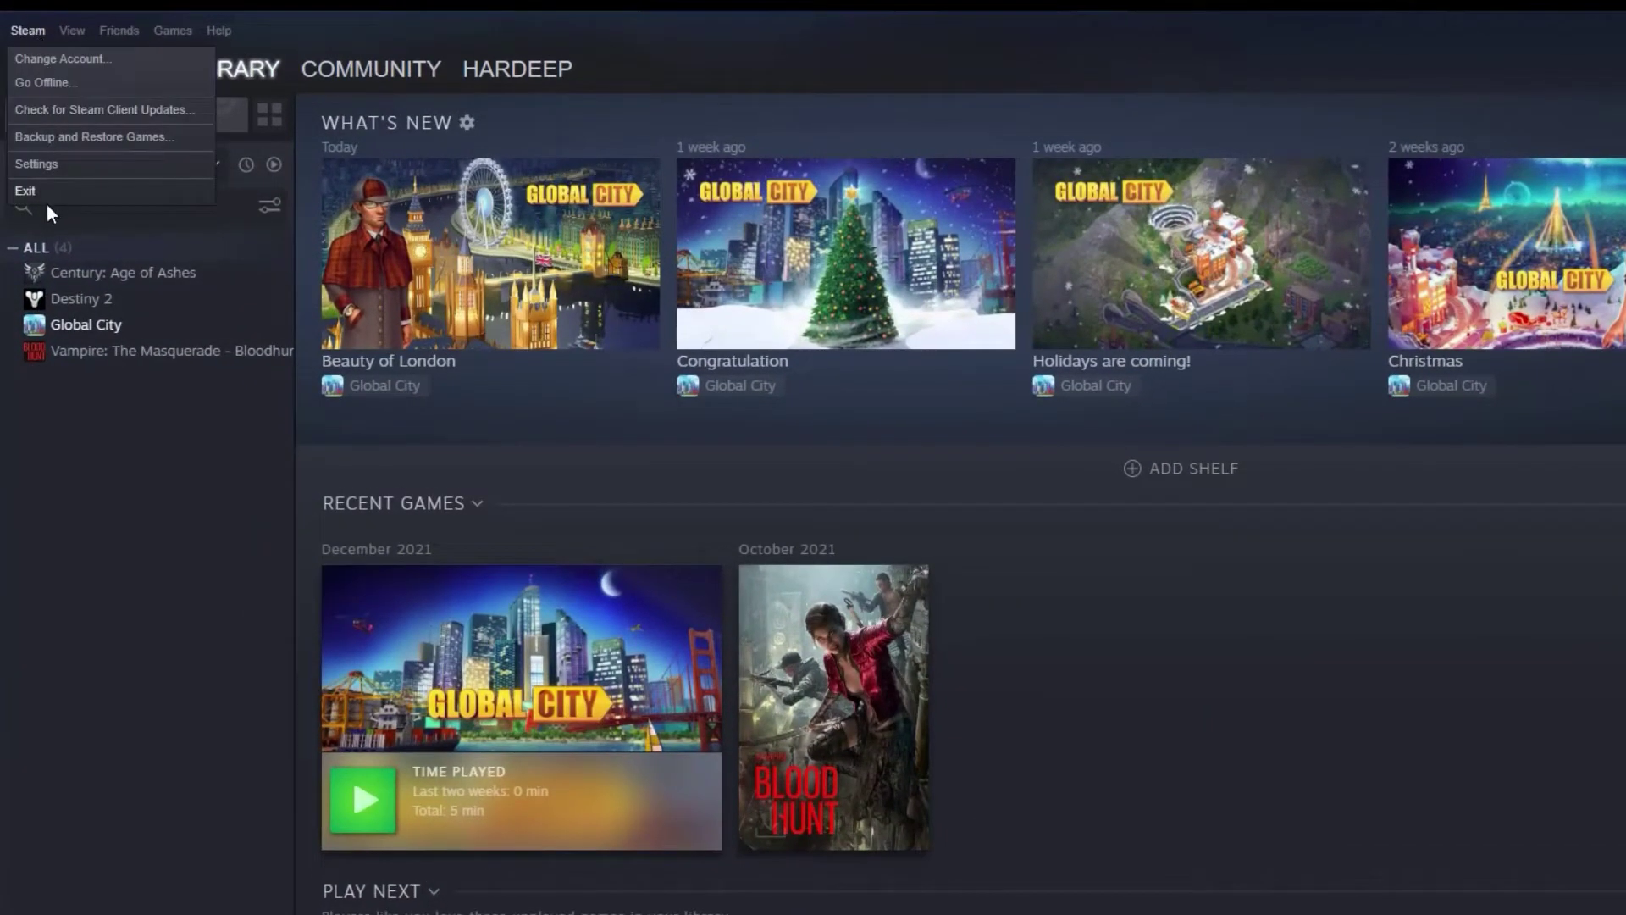
left_click(41, 166)
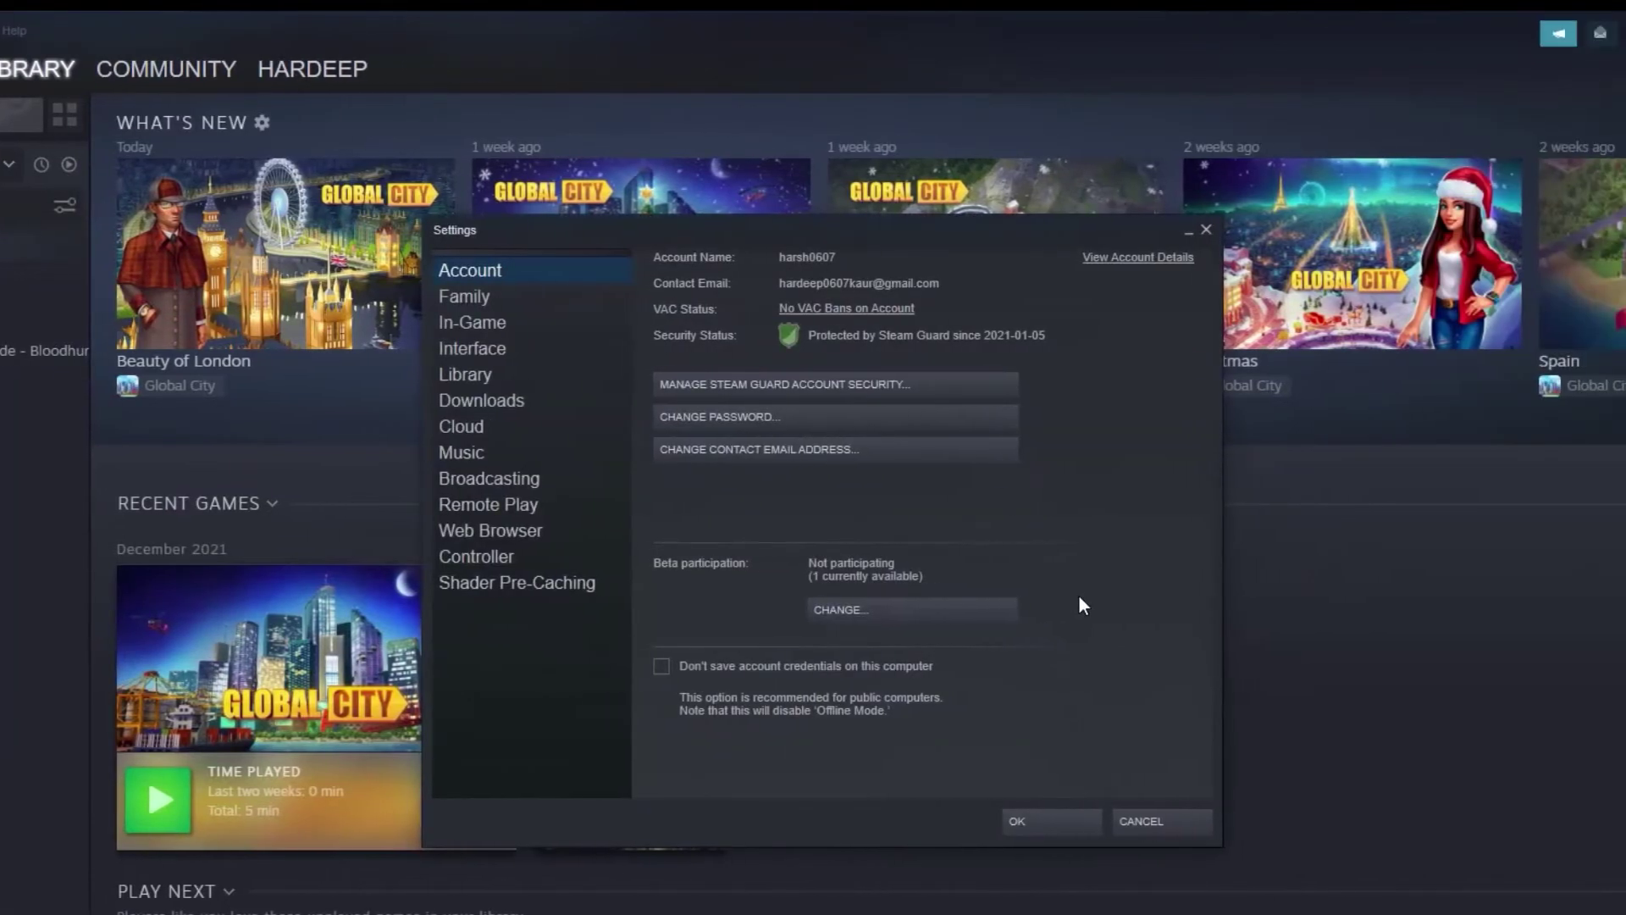
left_click(478, 403)
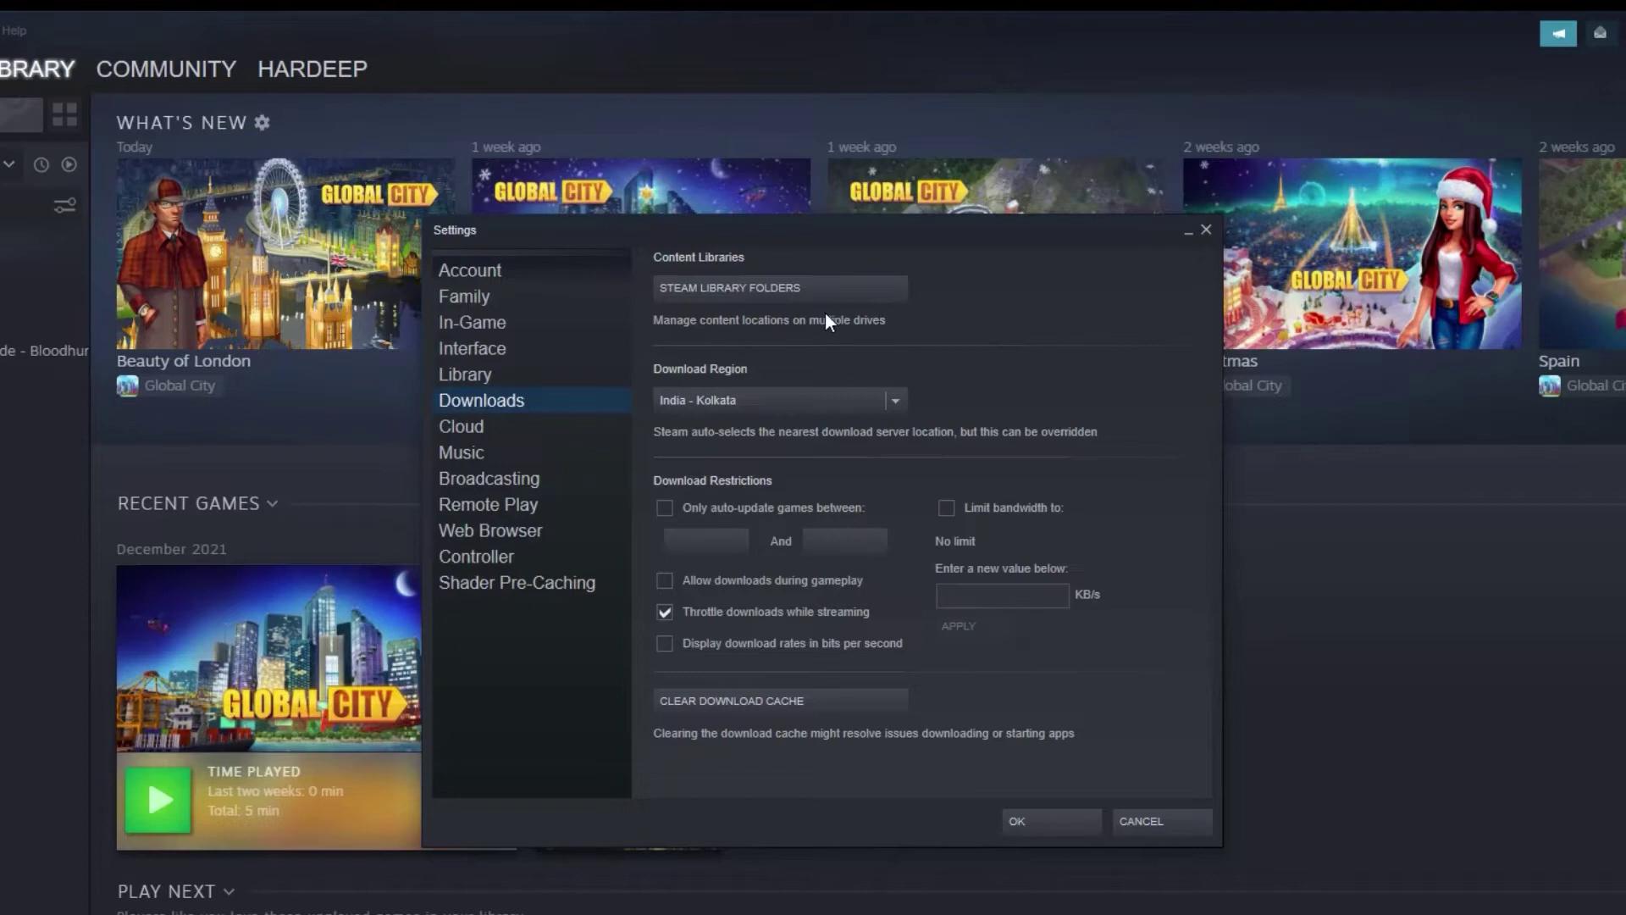
left_click(779, 285)
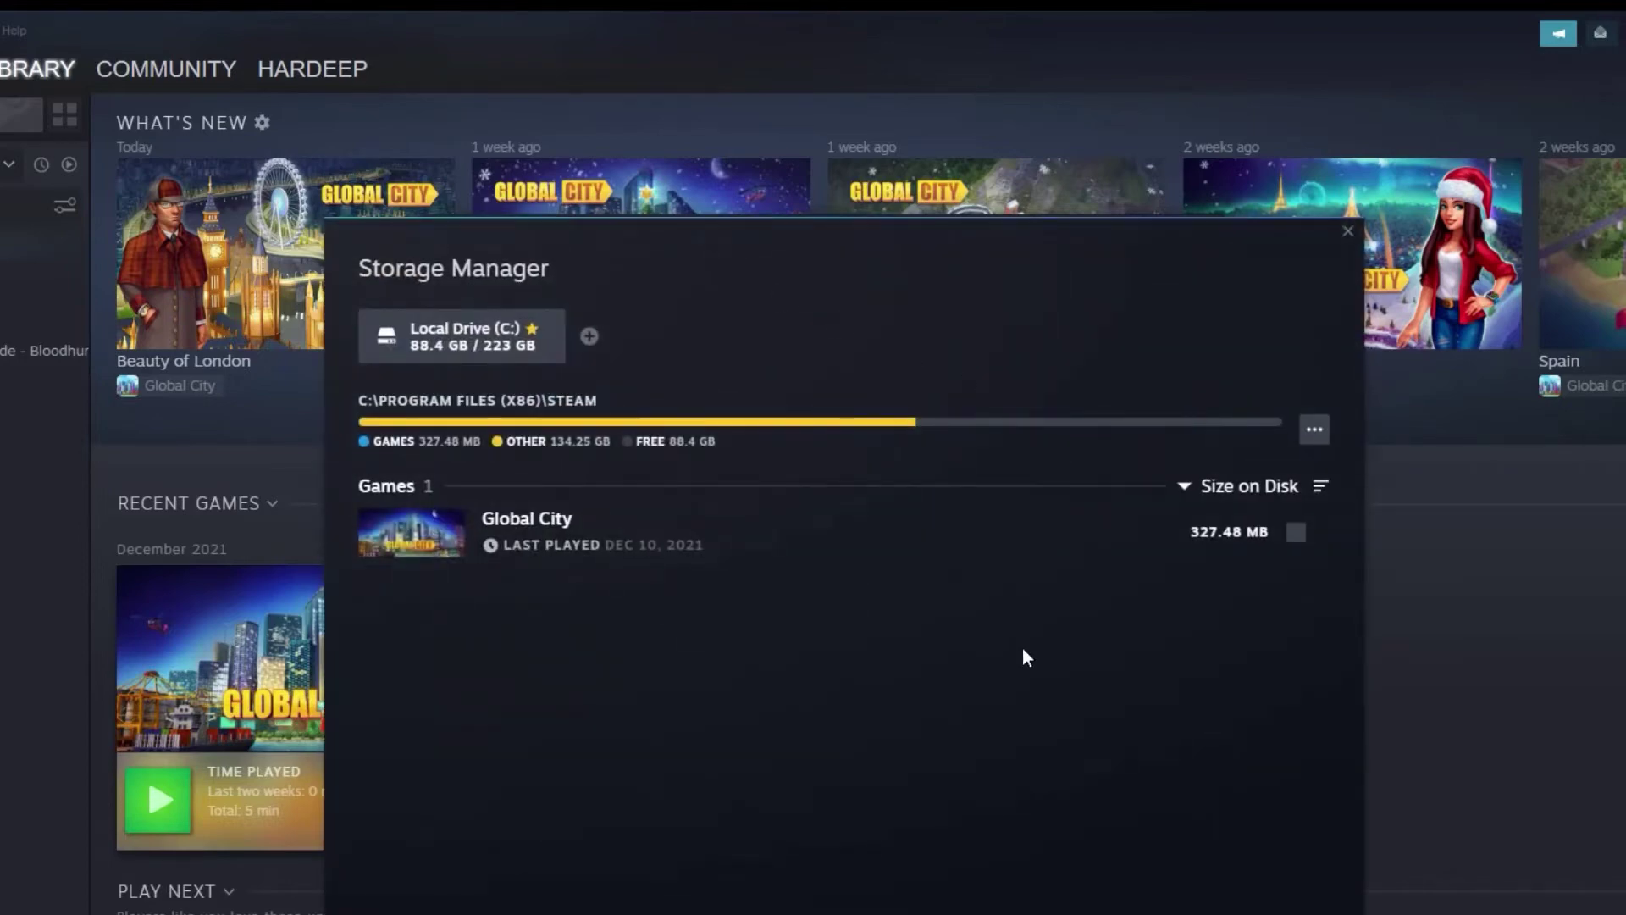
- Add a new Steam library folder on Local Drive (D:) and display the Local Drive (C:) library
left_click(590, 339)
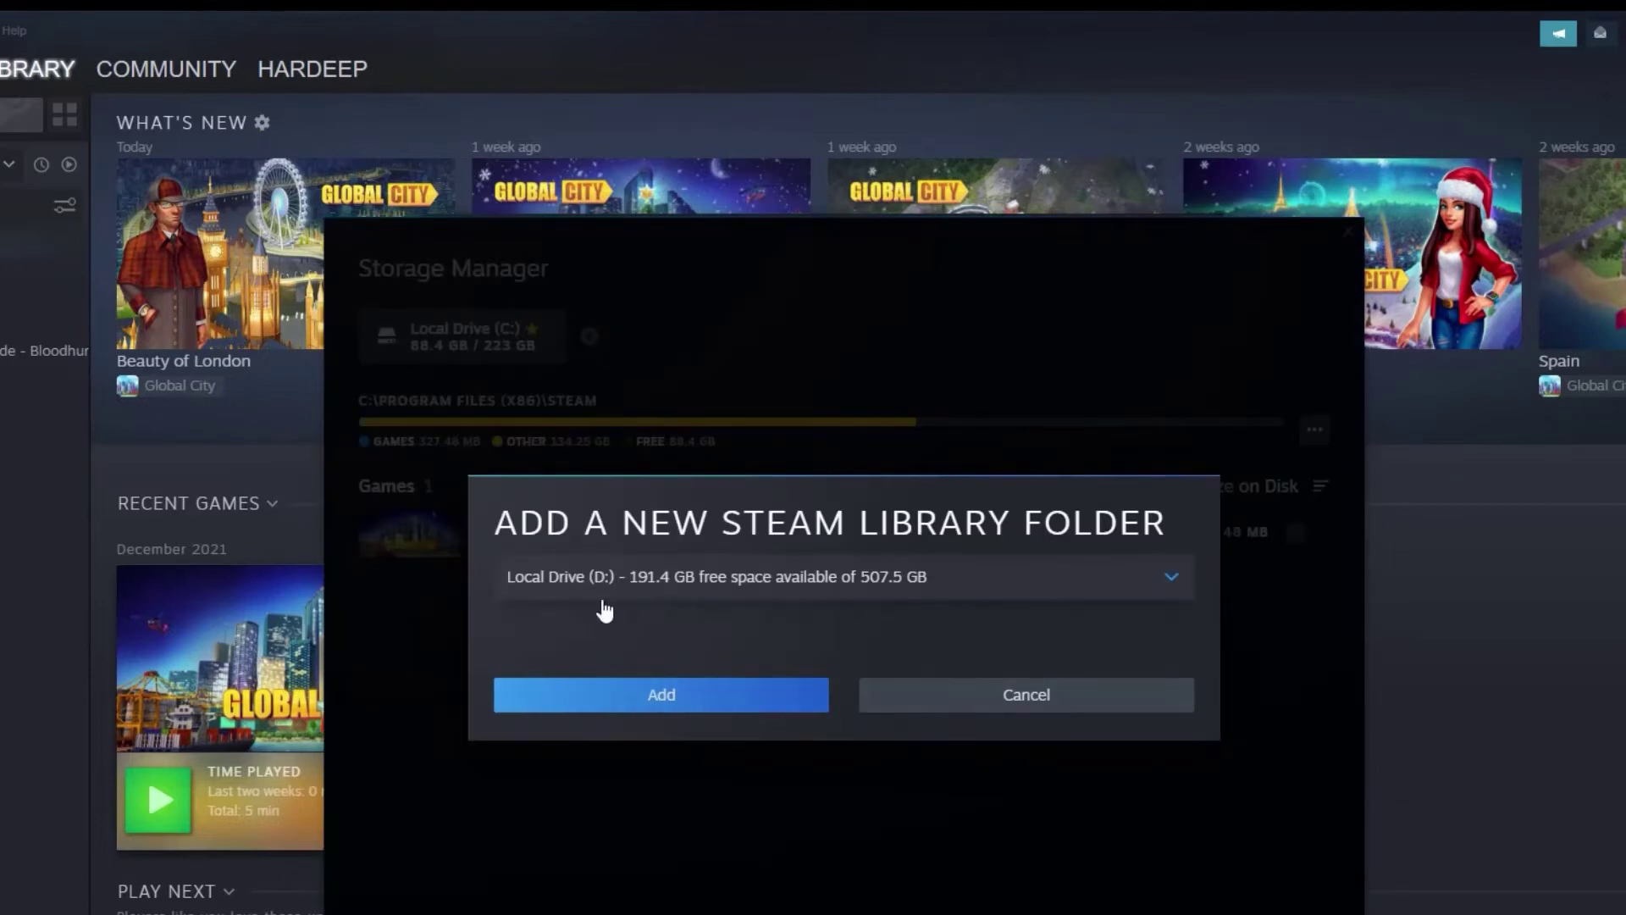
left_click(690, 712)
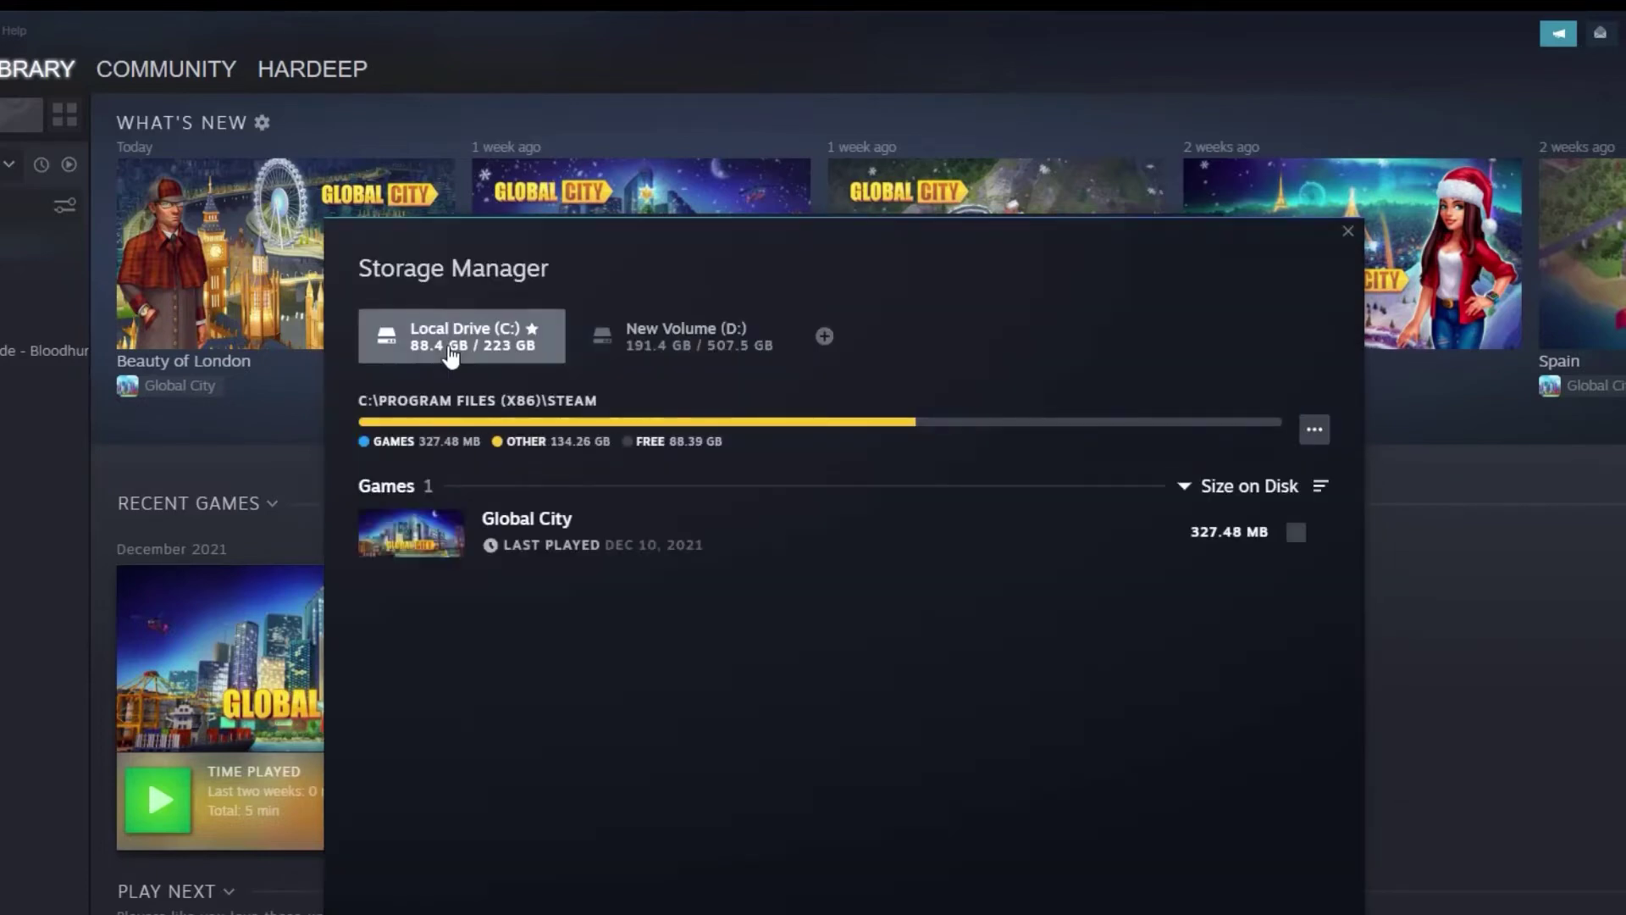
left_click(450, 354)
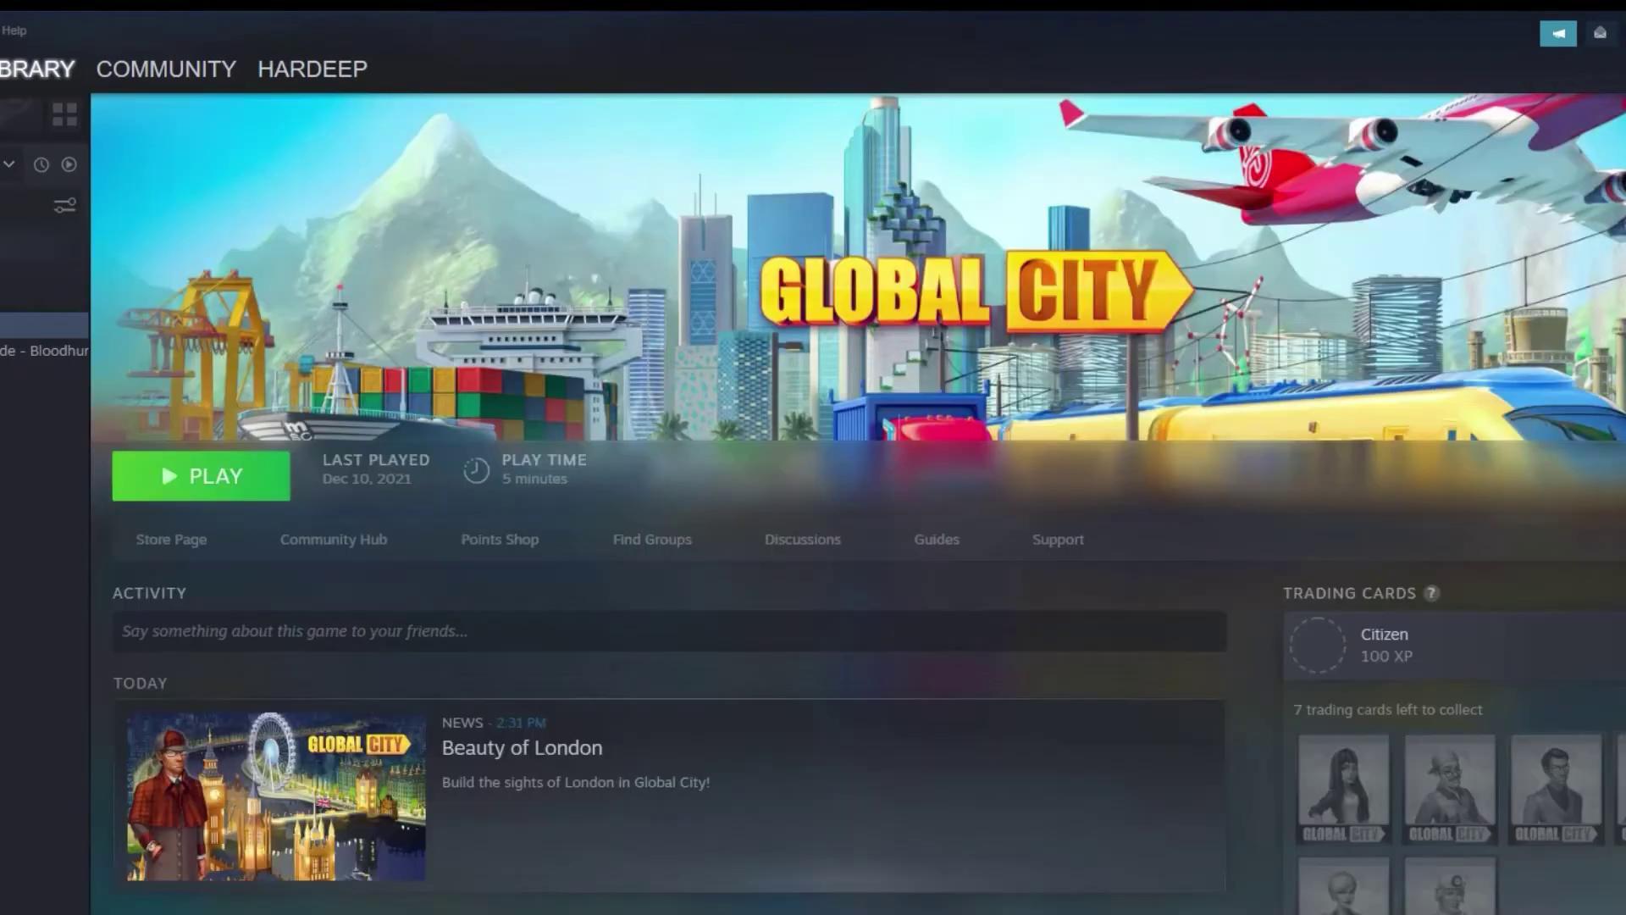
- Start installing Destiny 2 with D:\SteamLibrary as the install location and continue the installation
left_click(42, 298)
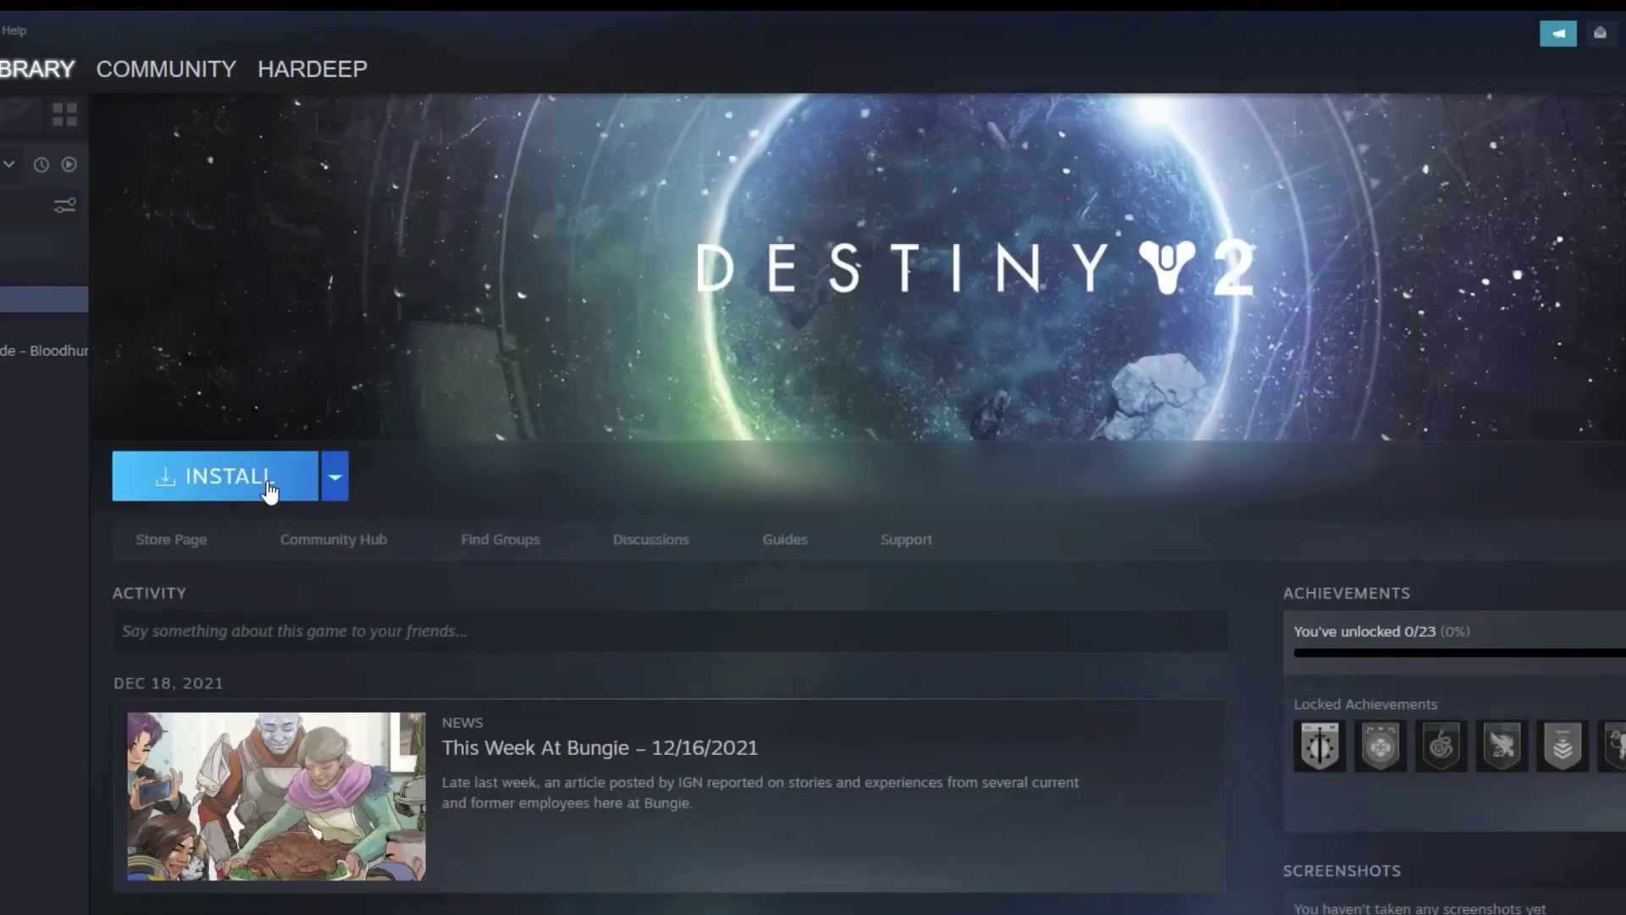
left_click(269, 488)
left_click(1056, 685)
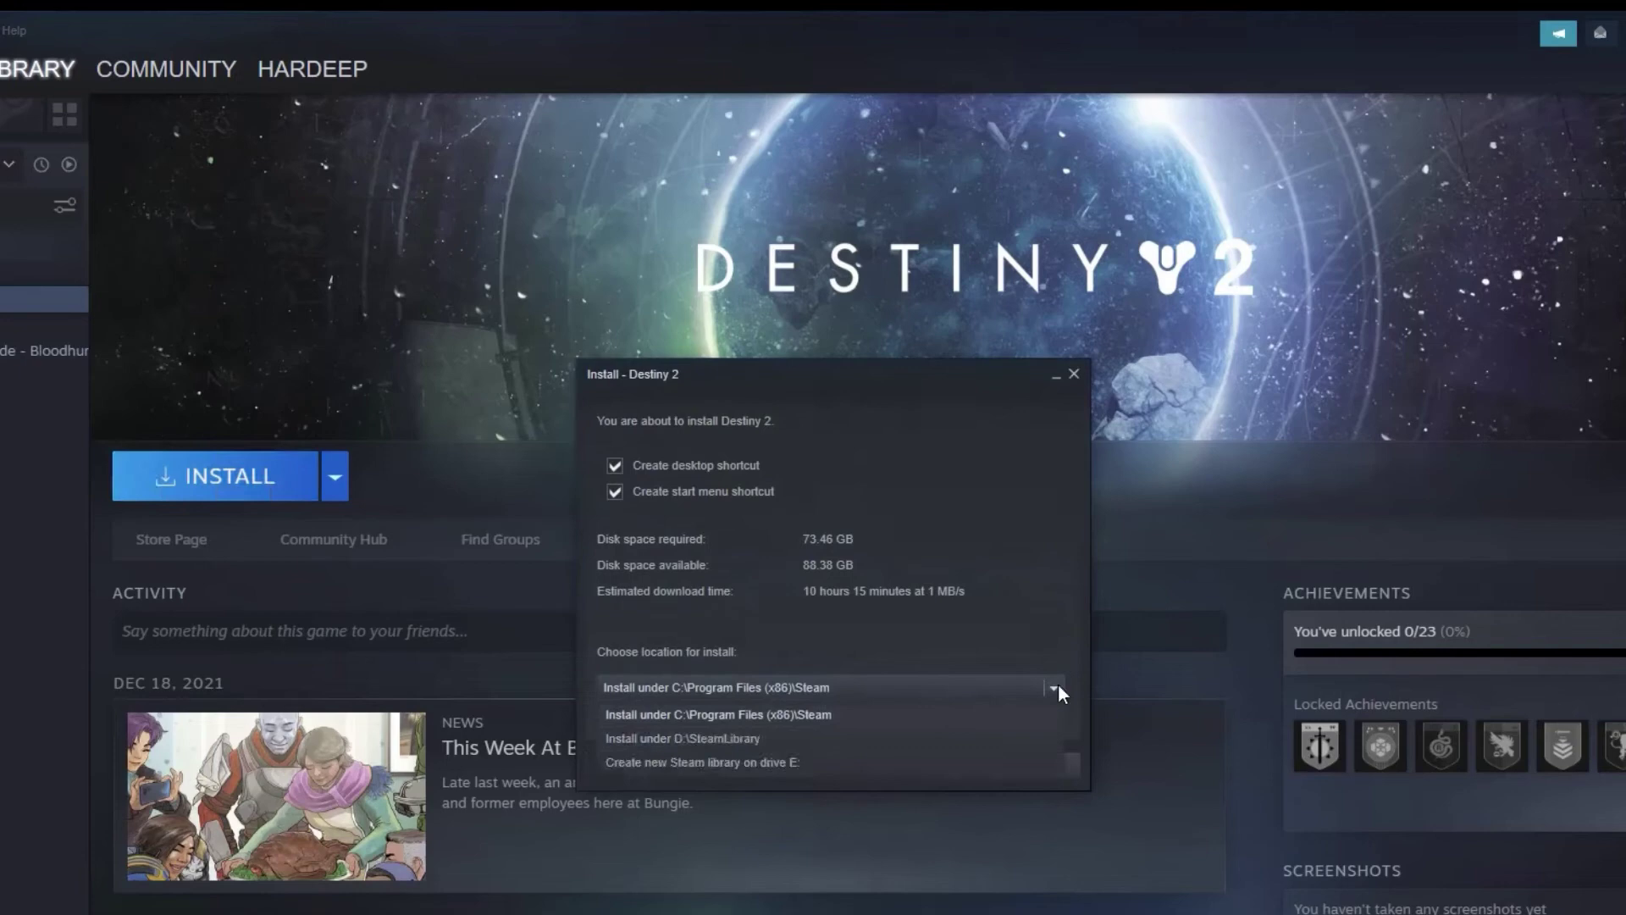
left_click(704, 743)
left_click(898, 765)
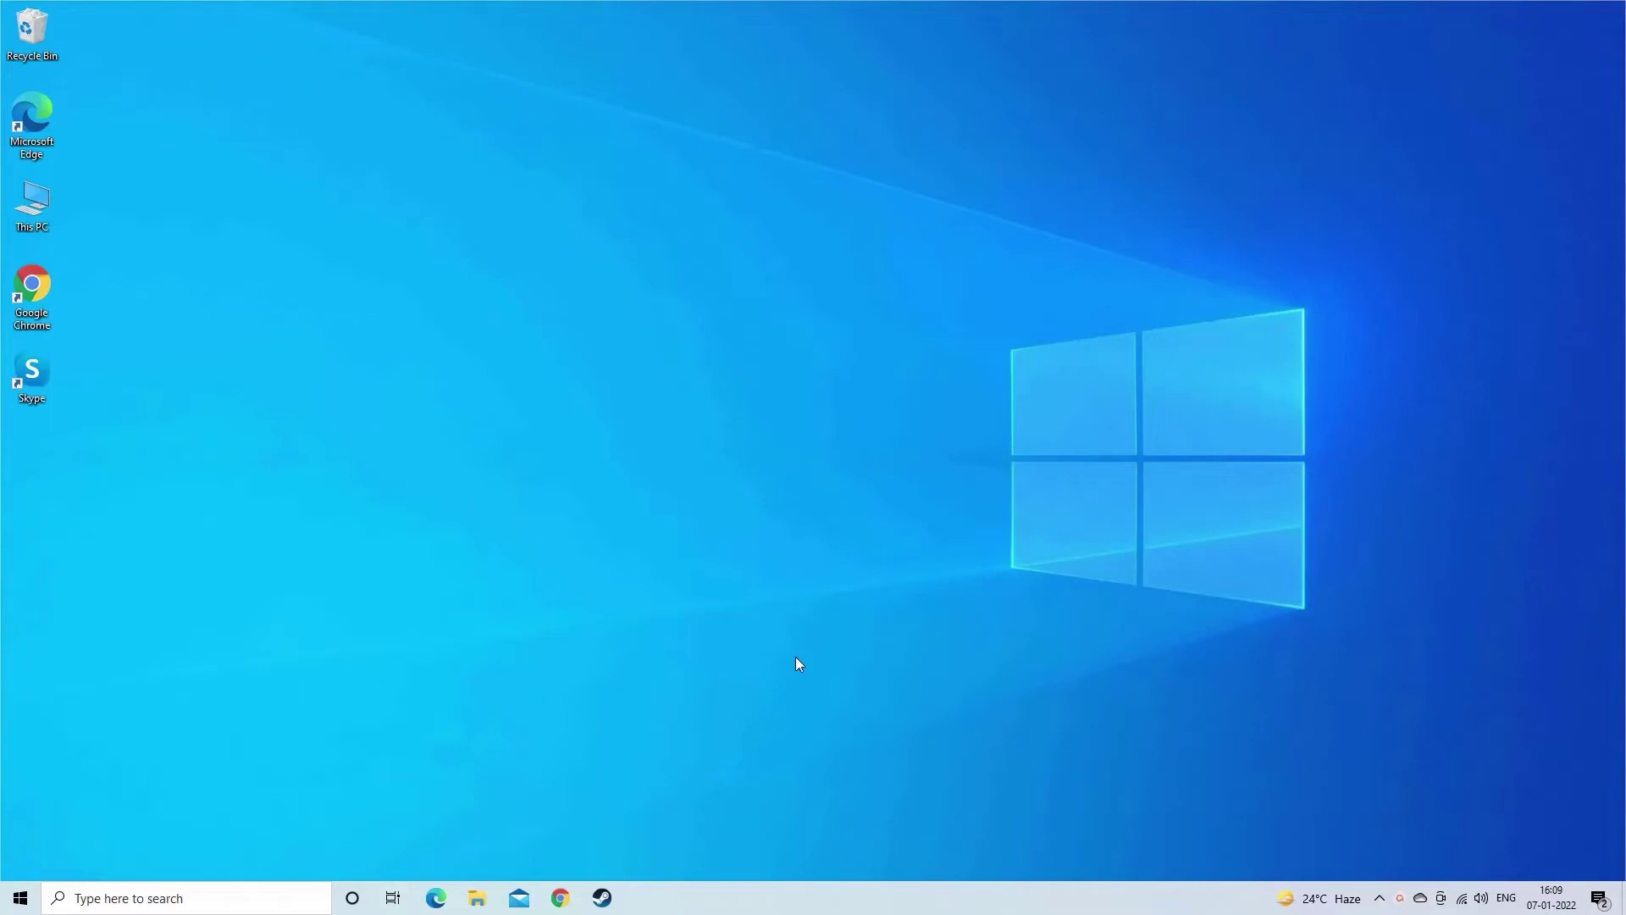
- Find Steam through the Windows search and launch it
left_click(165, 898)
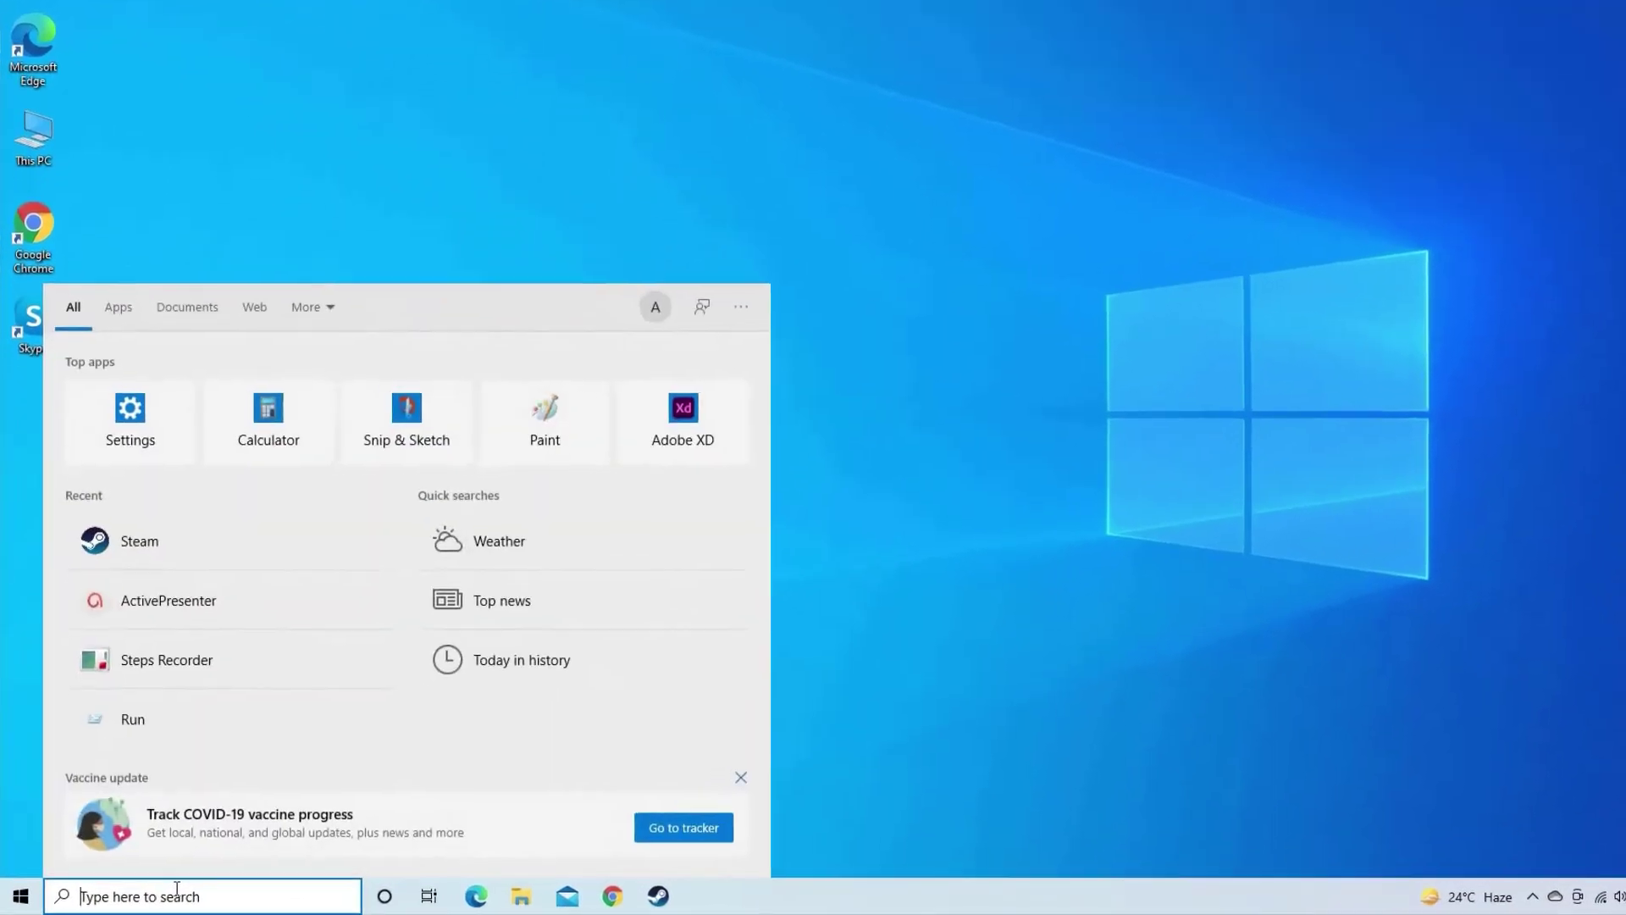
type("stae")
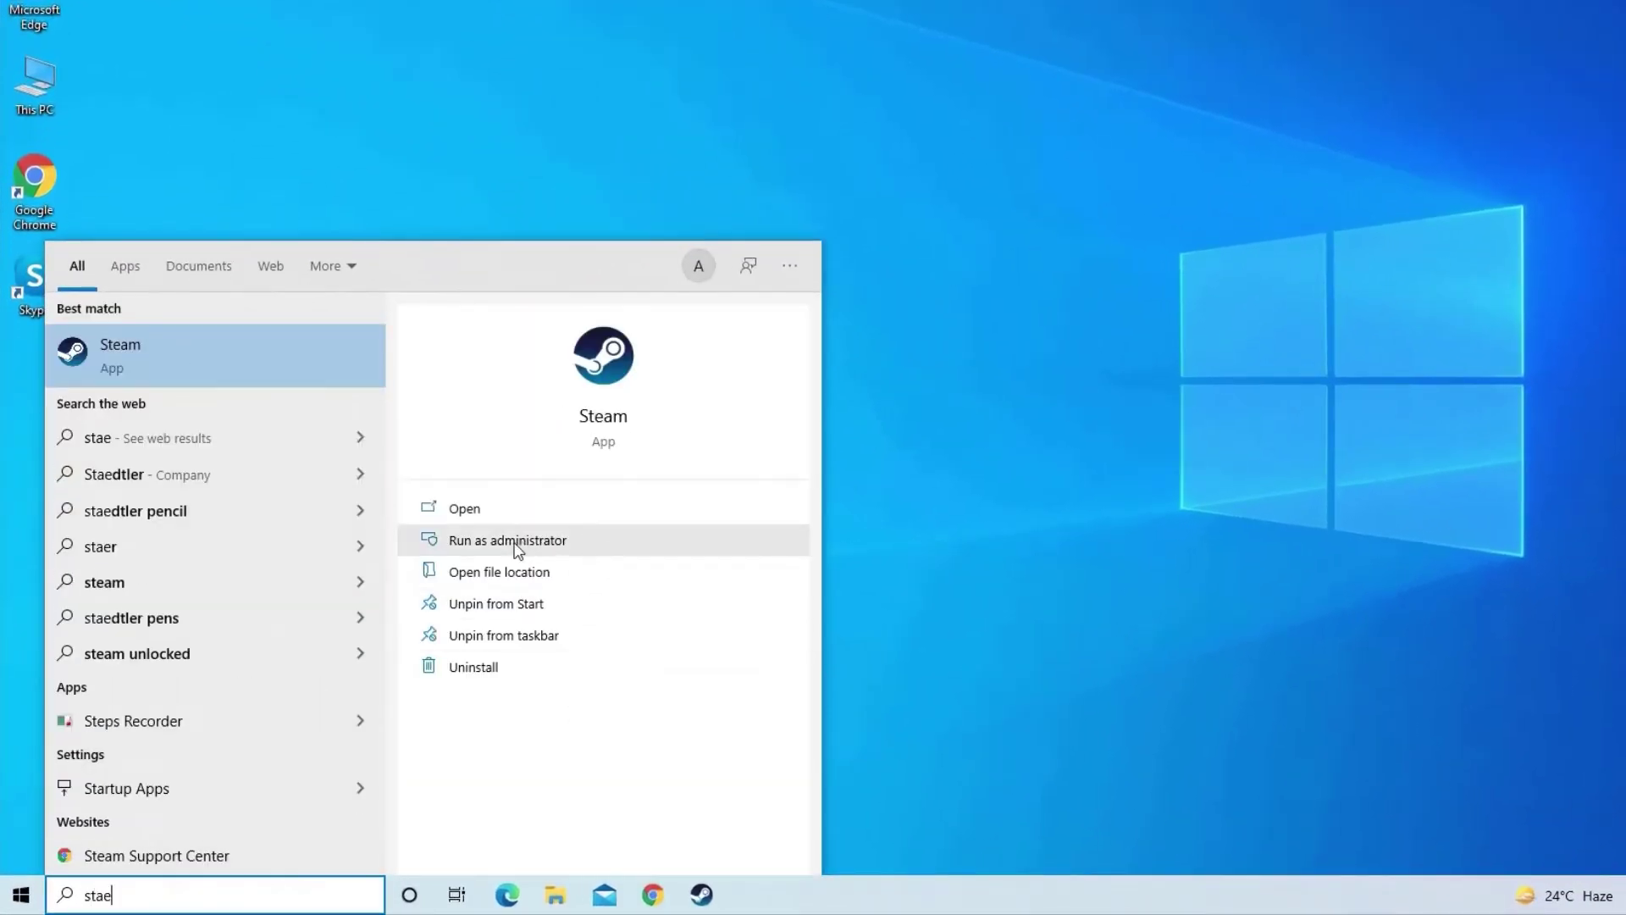
key("Return")
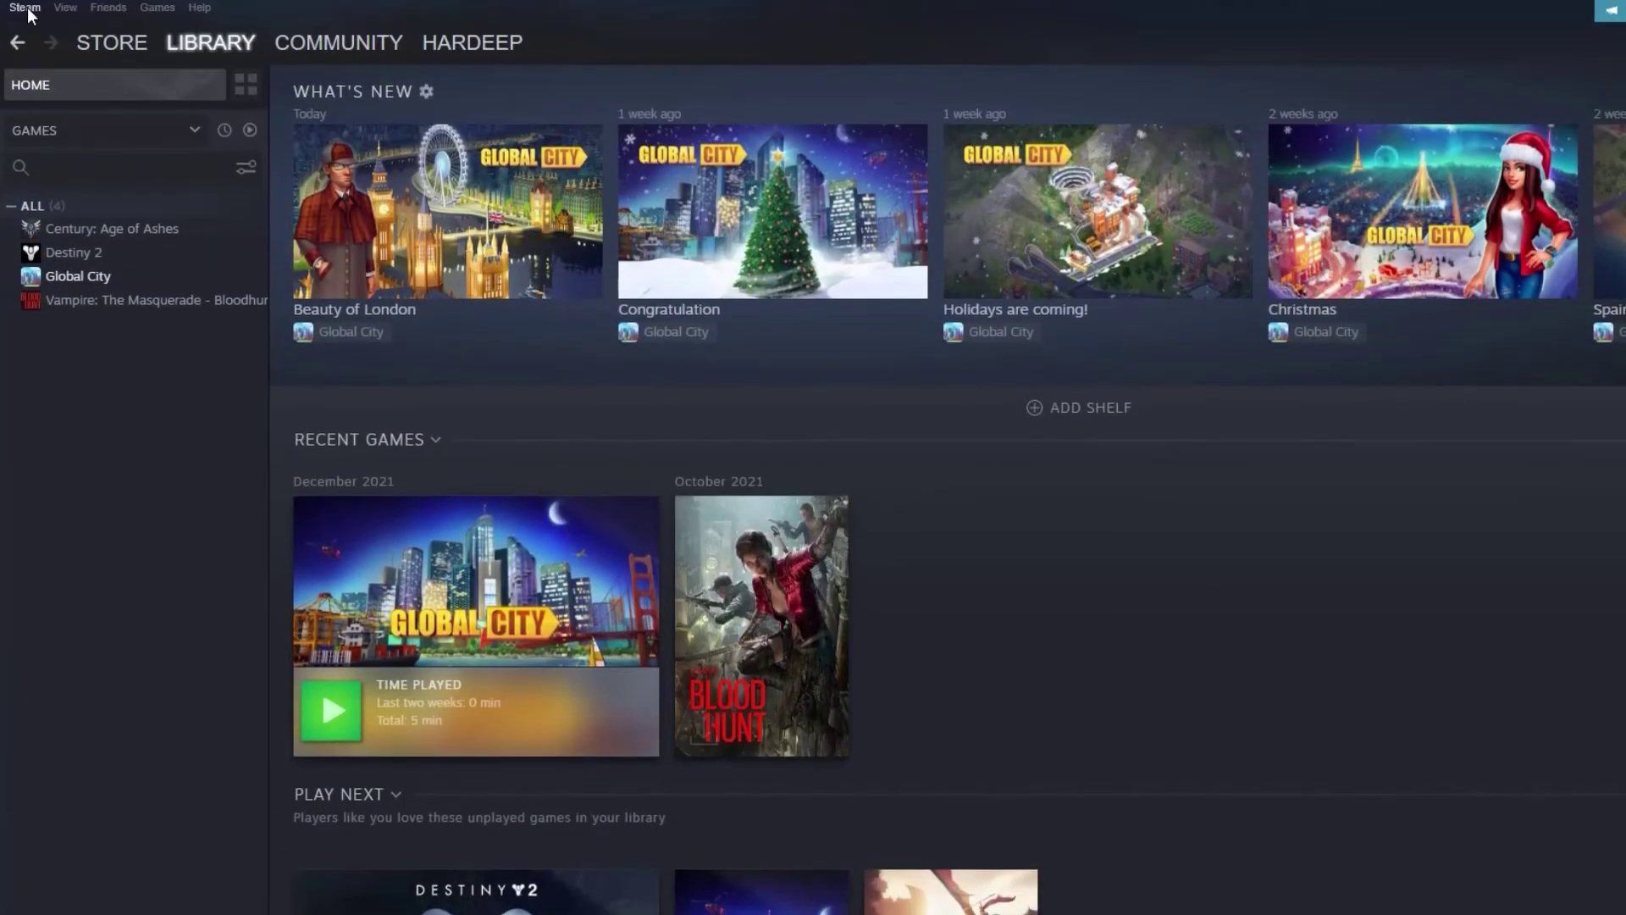
- Open the Steam library folders in the download settings, examine the New Volume (D:) library, and return to the game library
left_click(26, 12)
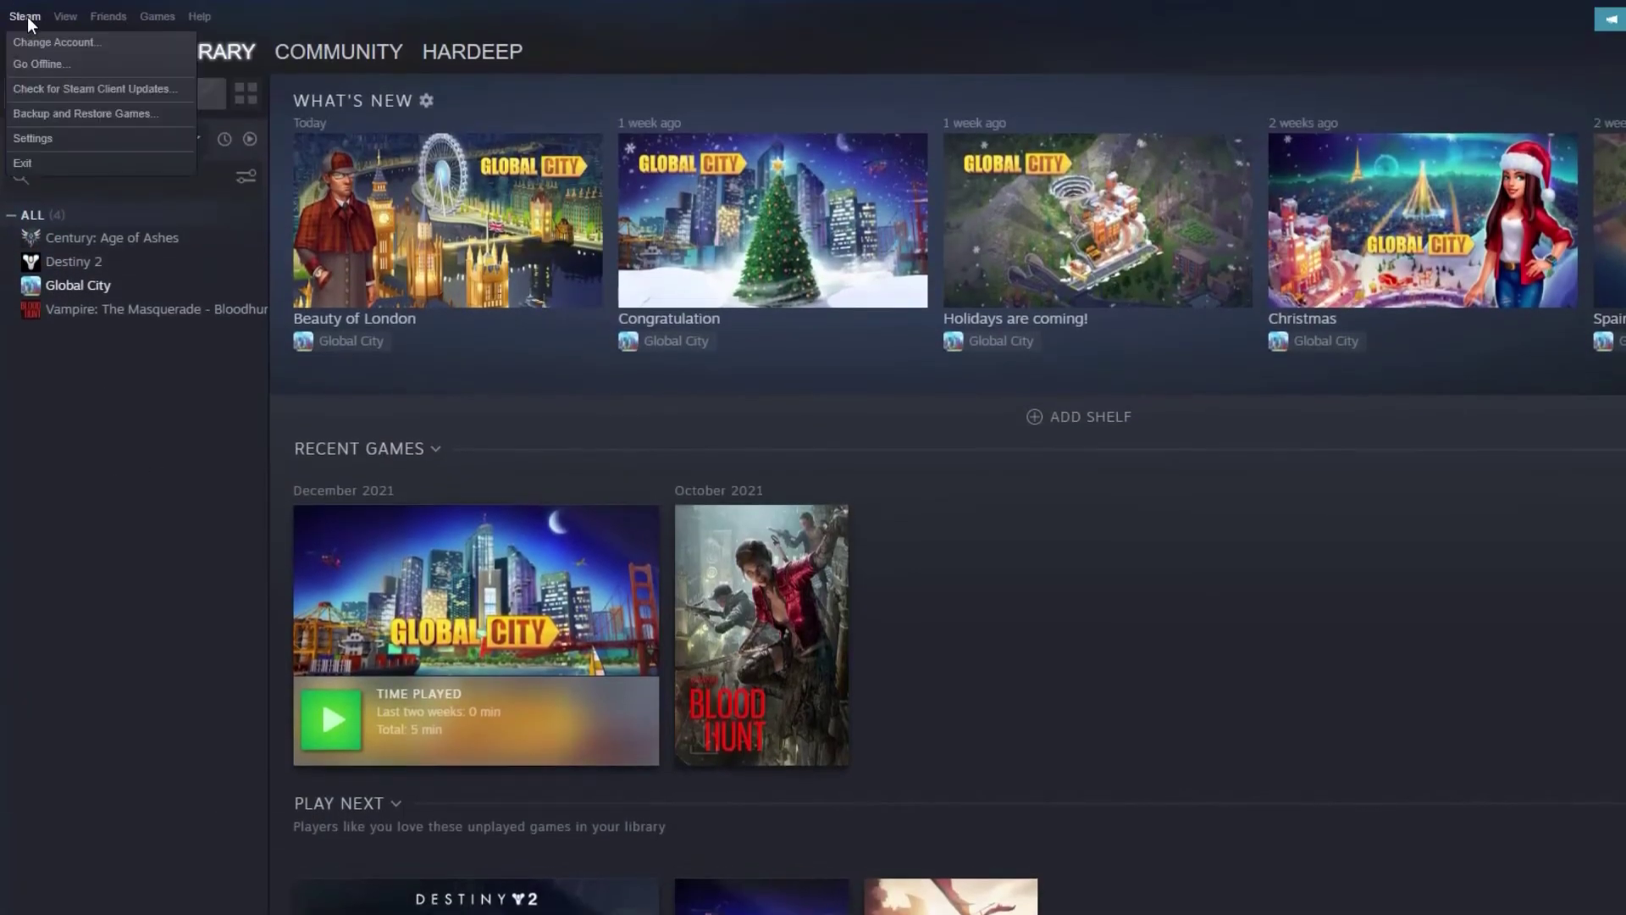
left_click(35, 138)
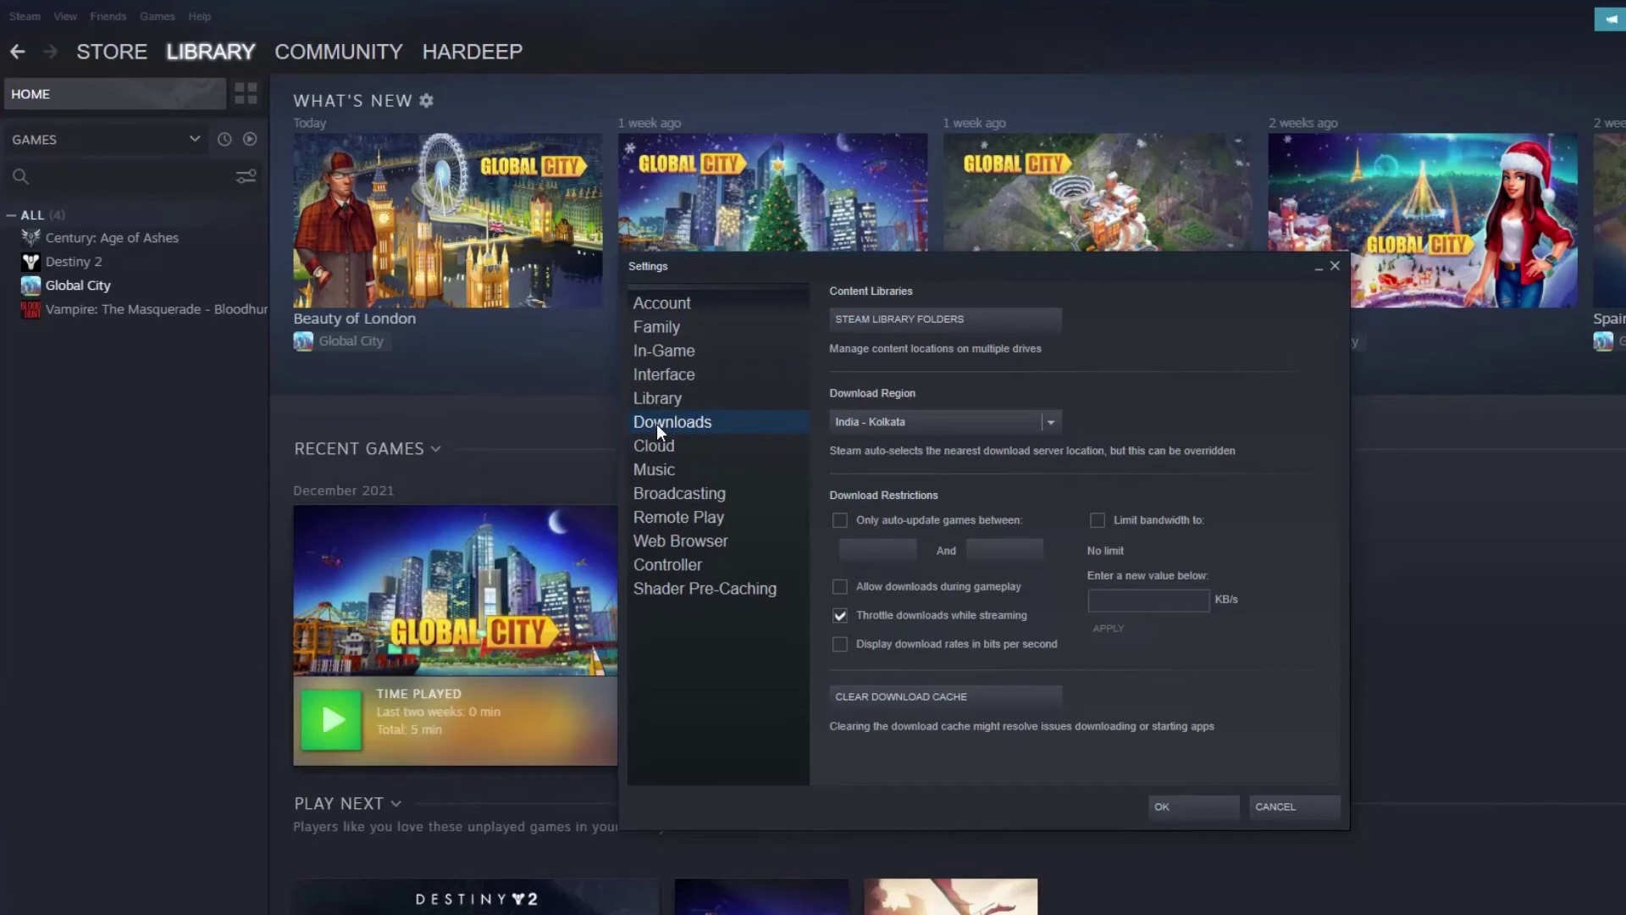
left_click(931, 327)
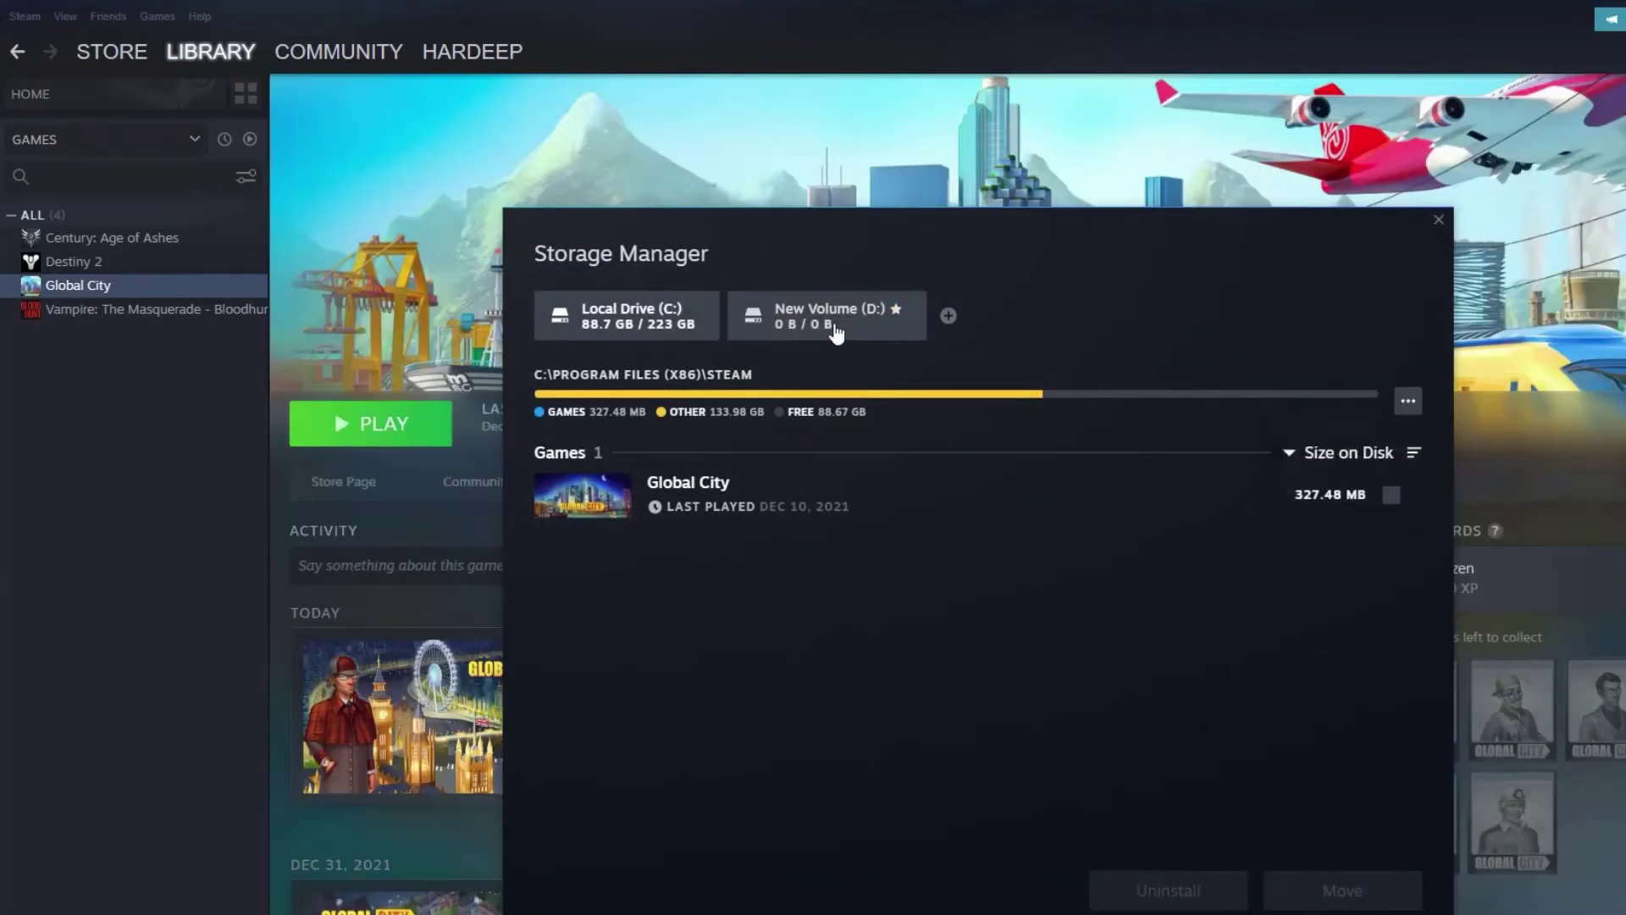
double_click(835, 315)
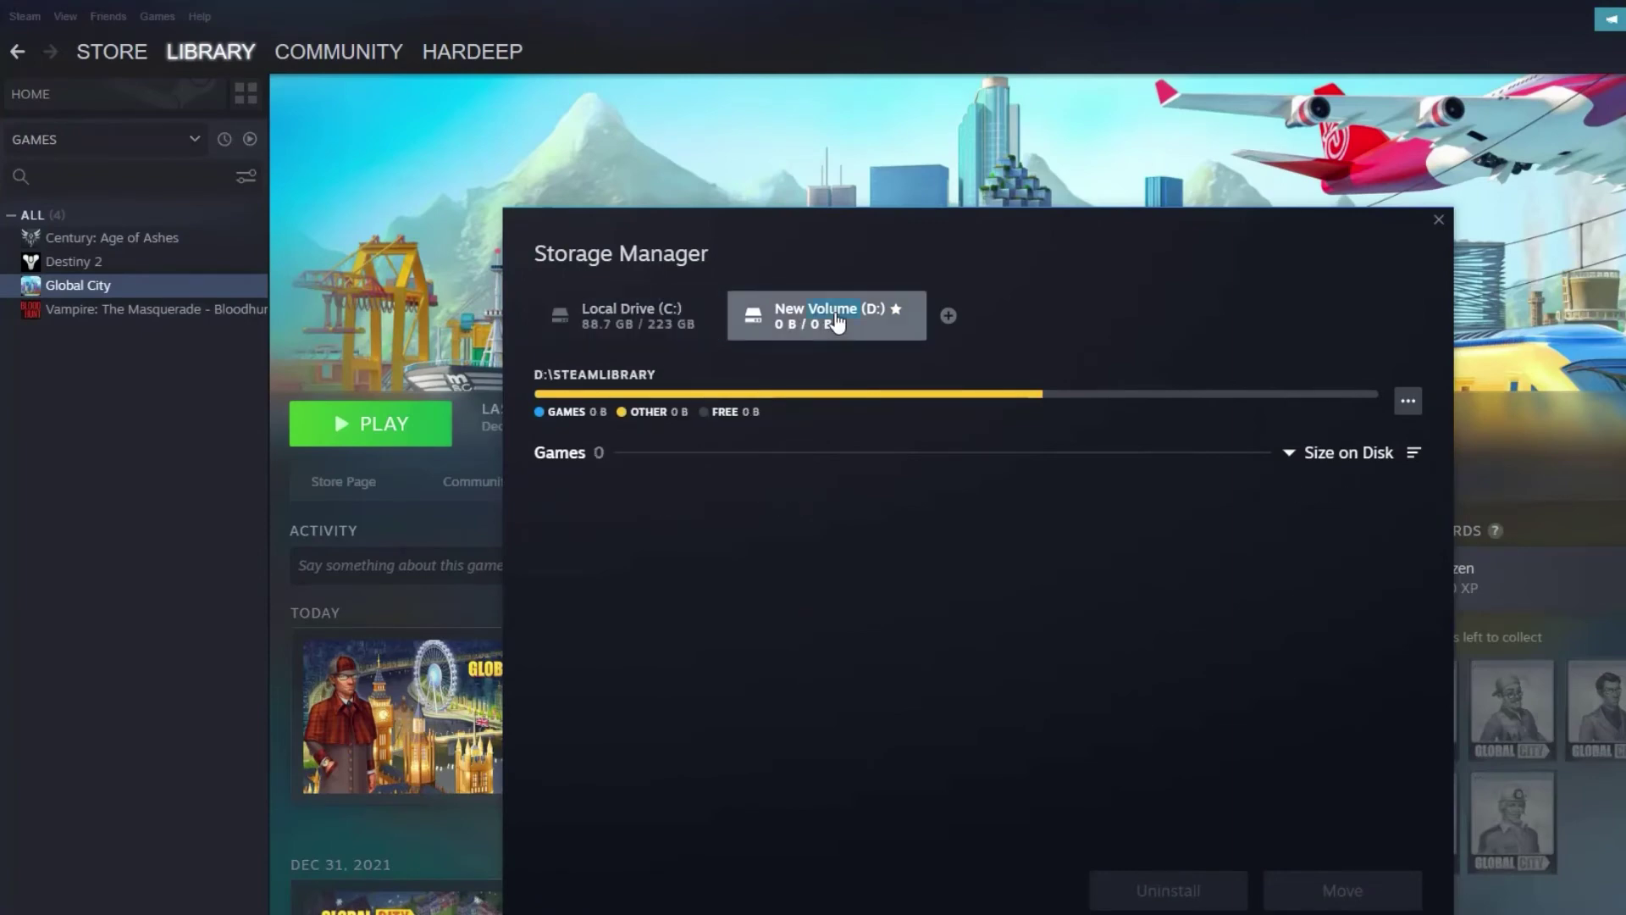
left_click(860, 336)
left_click(175, 372)
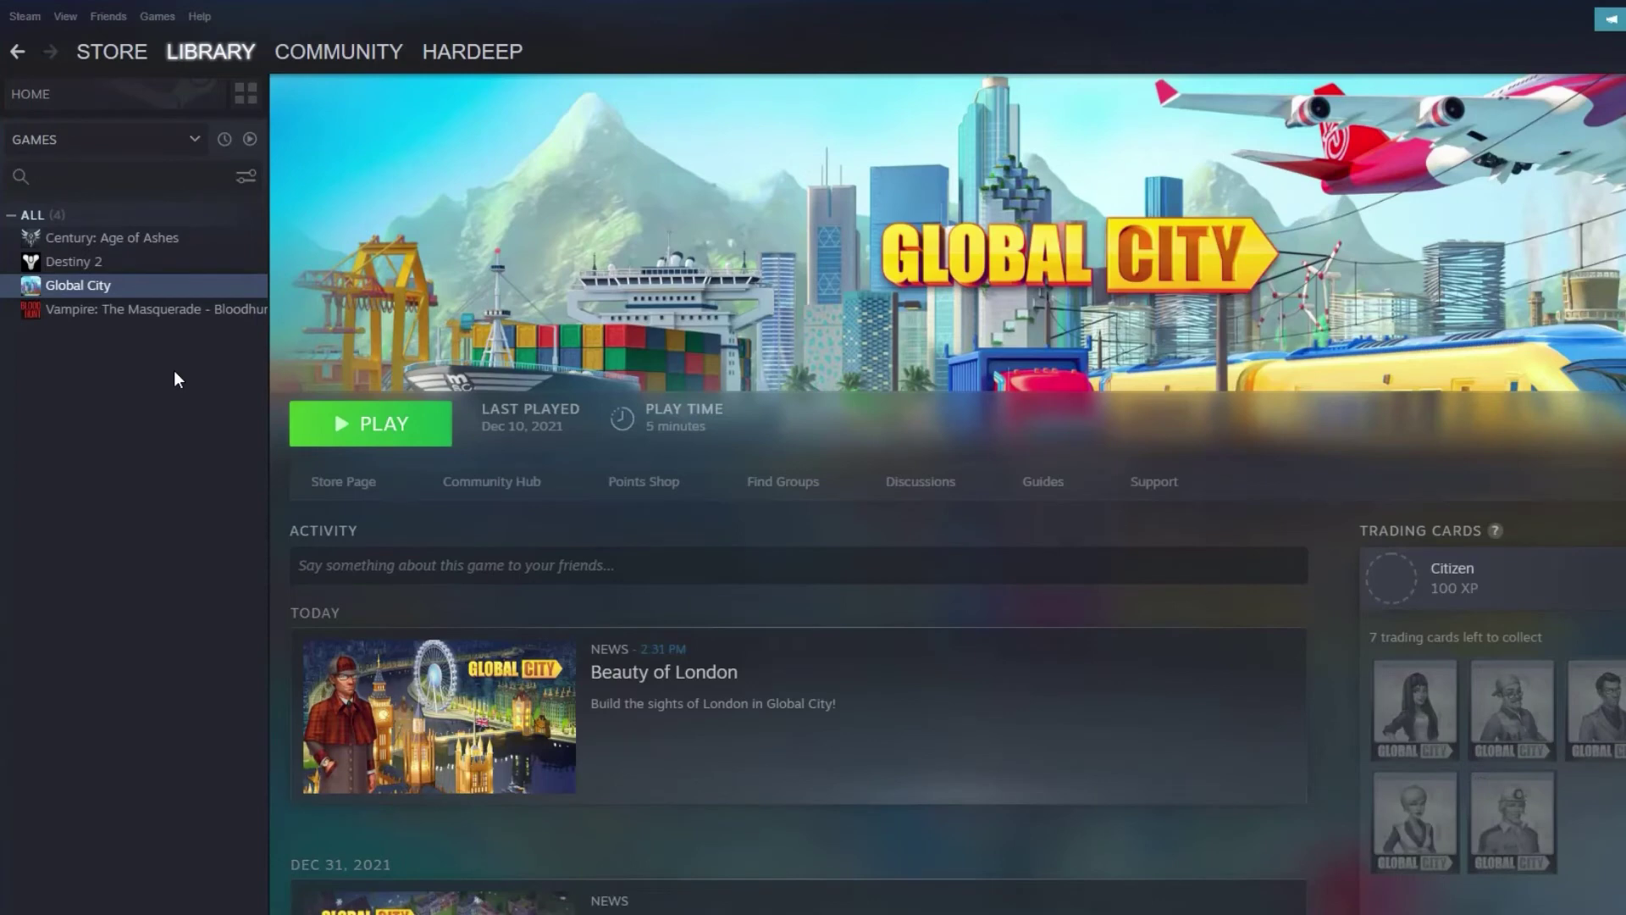
- Uninstall Global City from the computer and confirm its removal
right_click(82, 296)
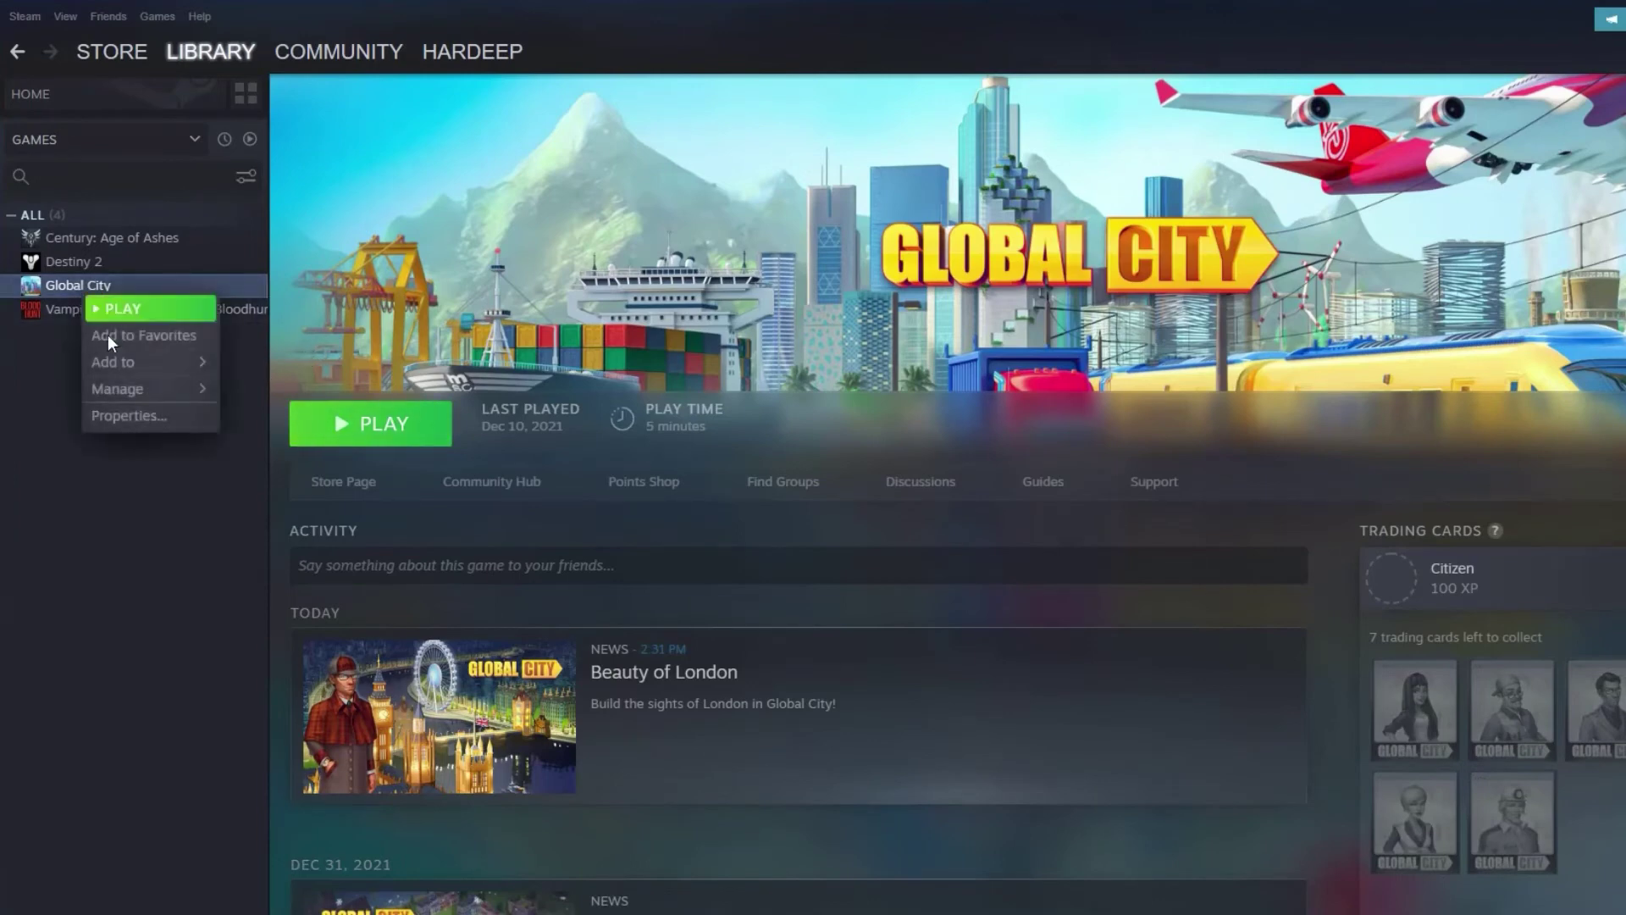
mouse_move(140, 394)
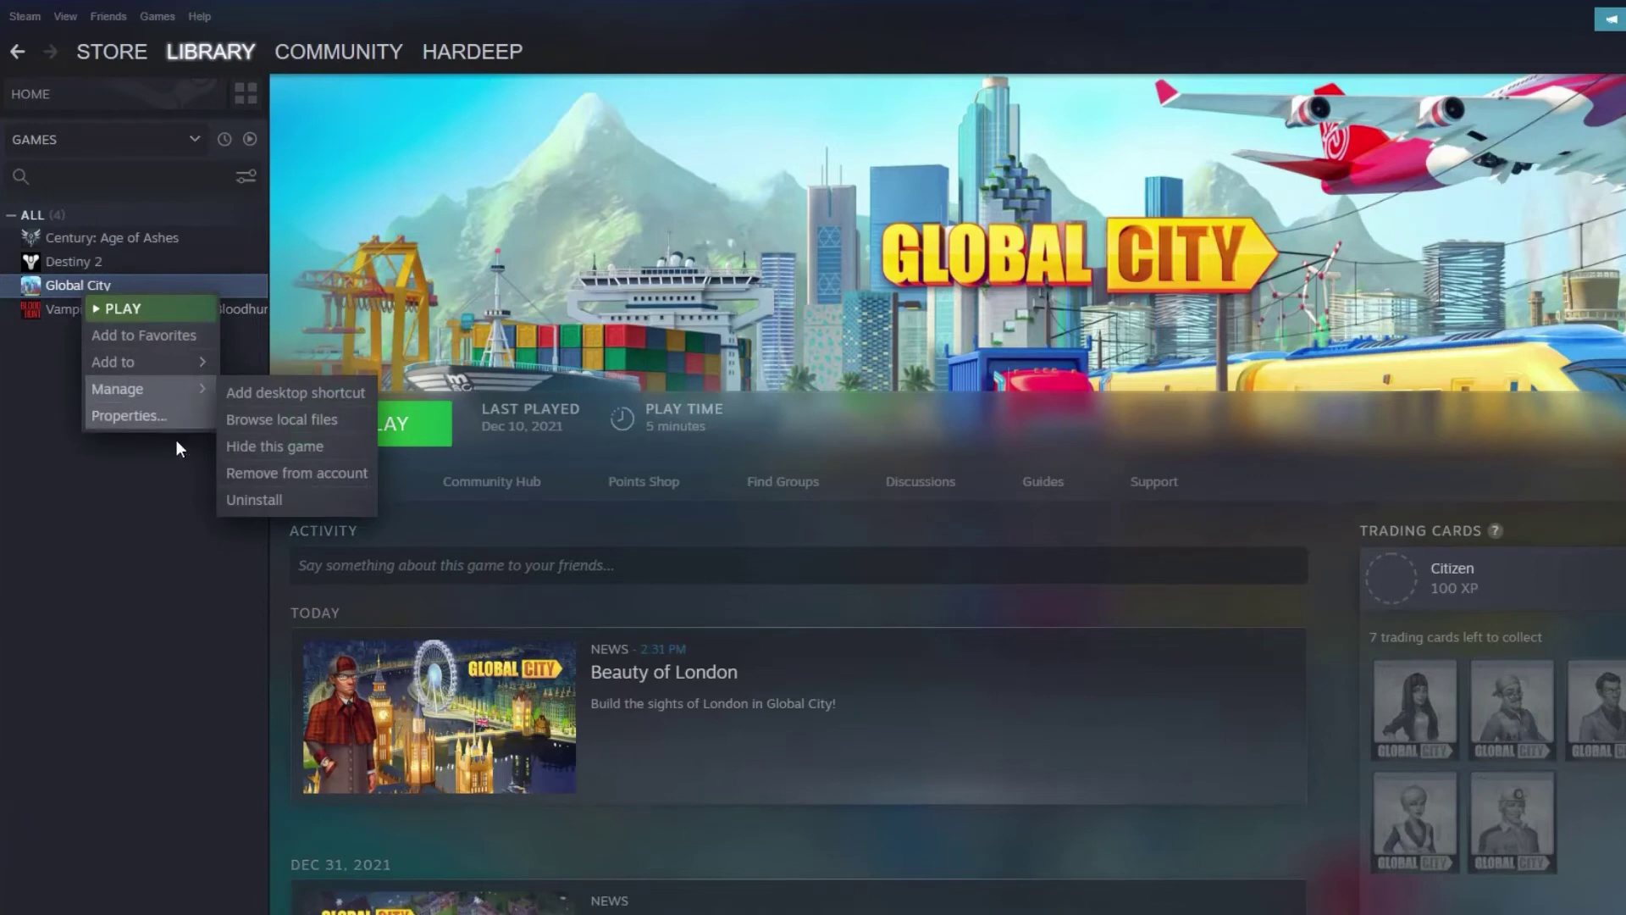
left_click(254, 500)
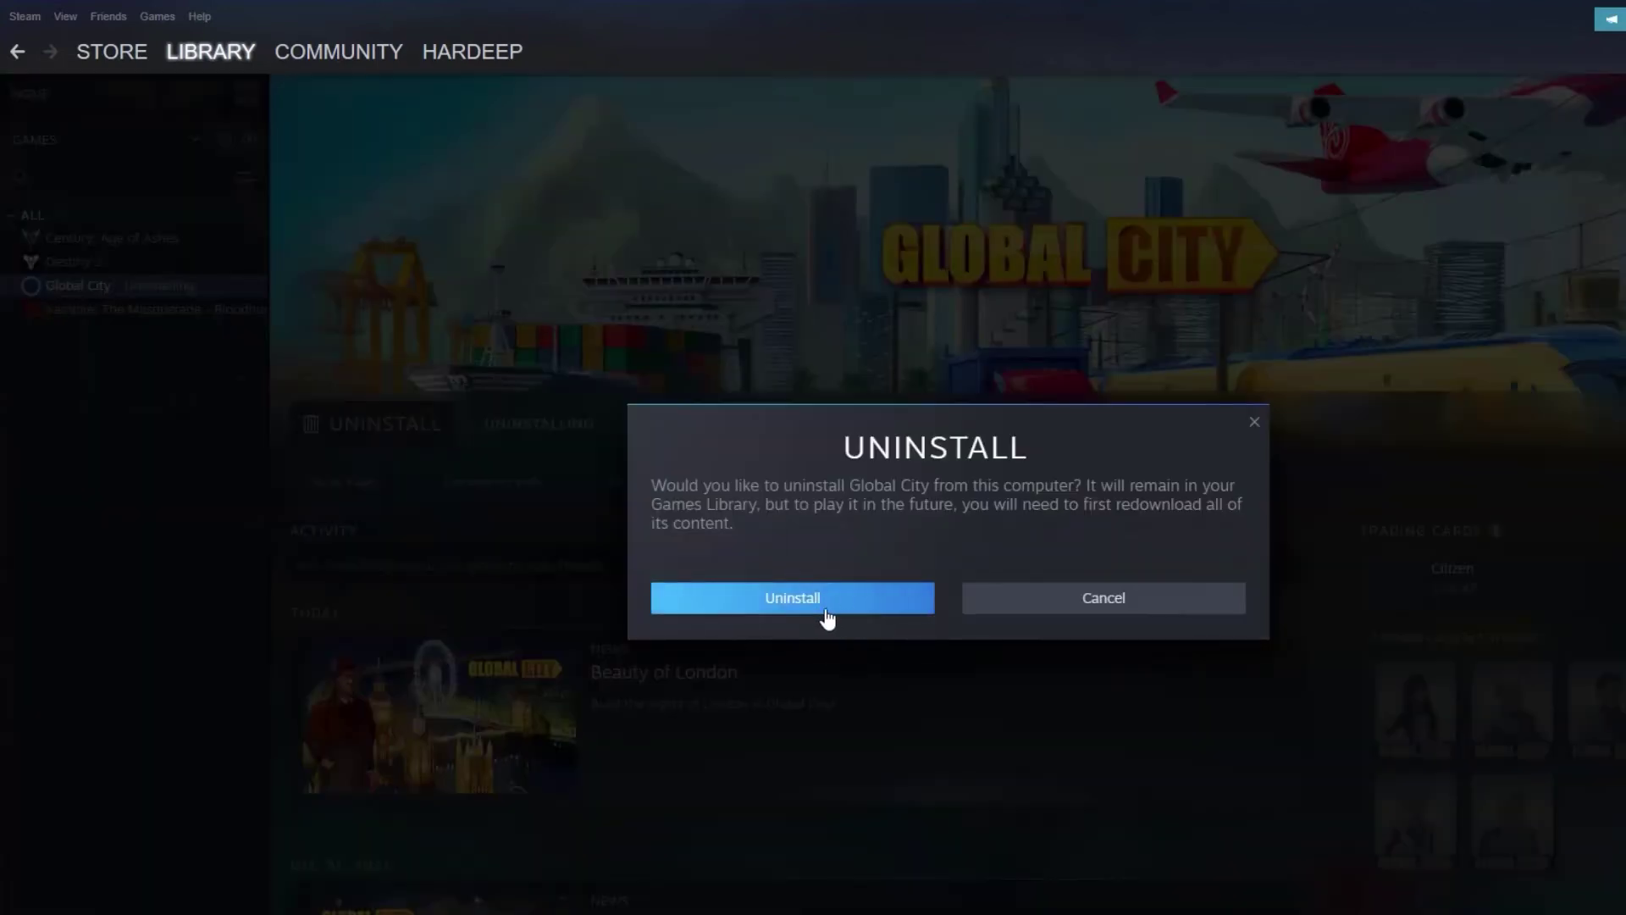
left_click(818, 615)
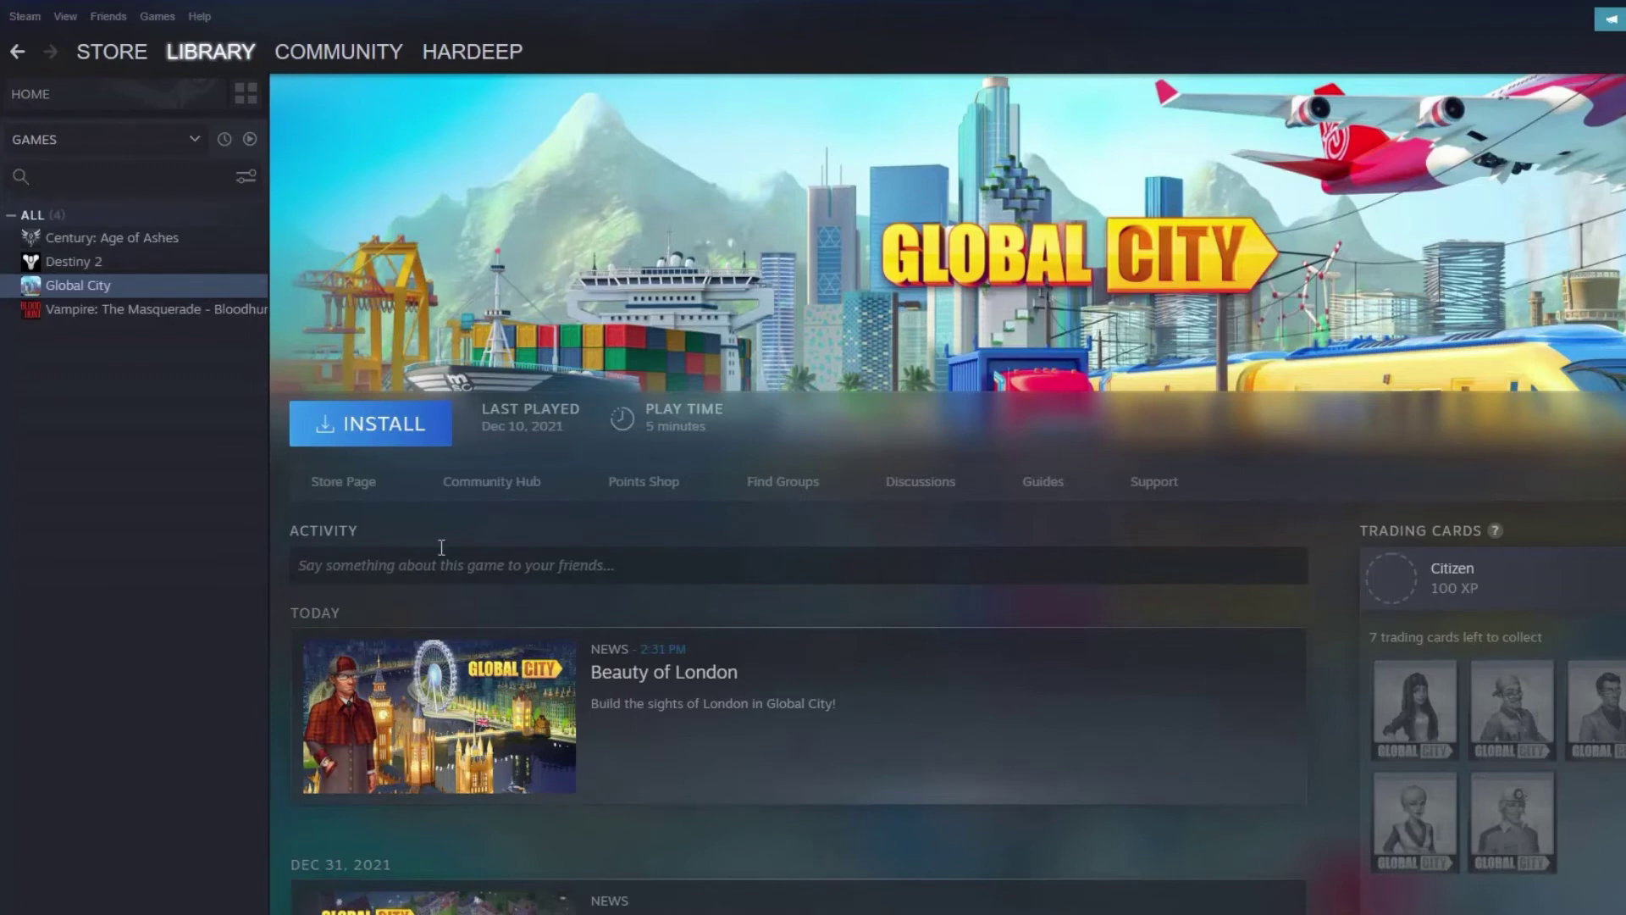
- Start reinstalling Global City and choose D:\SteamLibrary as its install location
left_click(387, 432)
left_click(1151, 617)
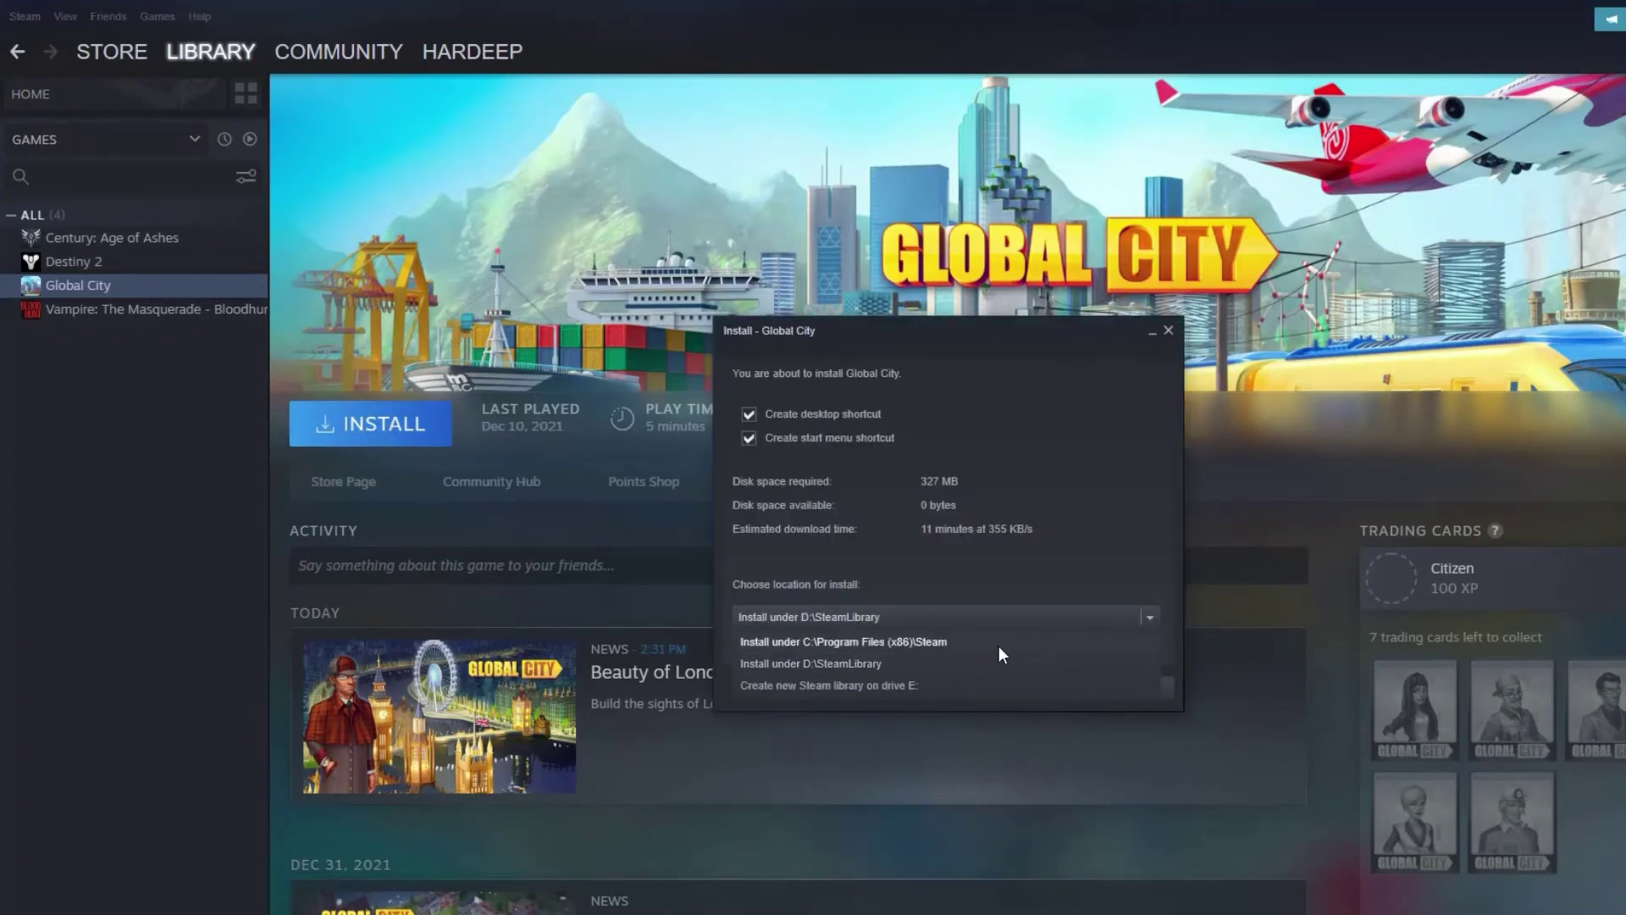
left_click(857, 663)
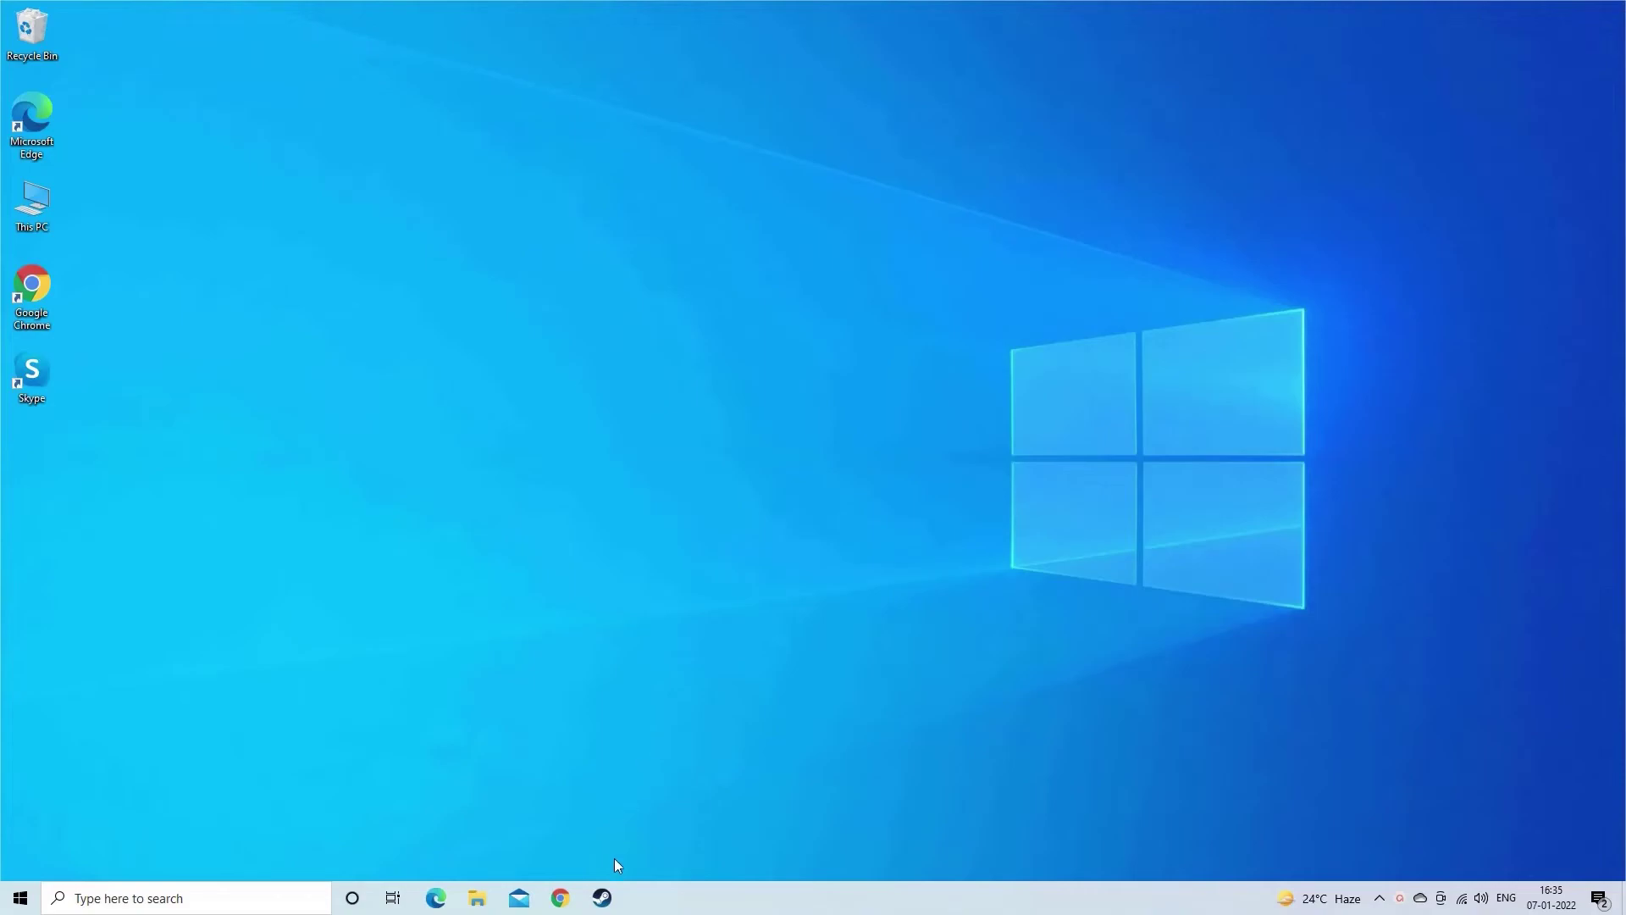
- Open the Steam library folders from the download settings and repair the C:\Program Files (x86)\Steam library folder
left_click(602, 897)
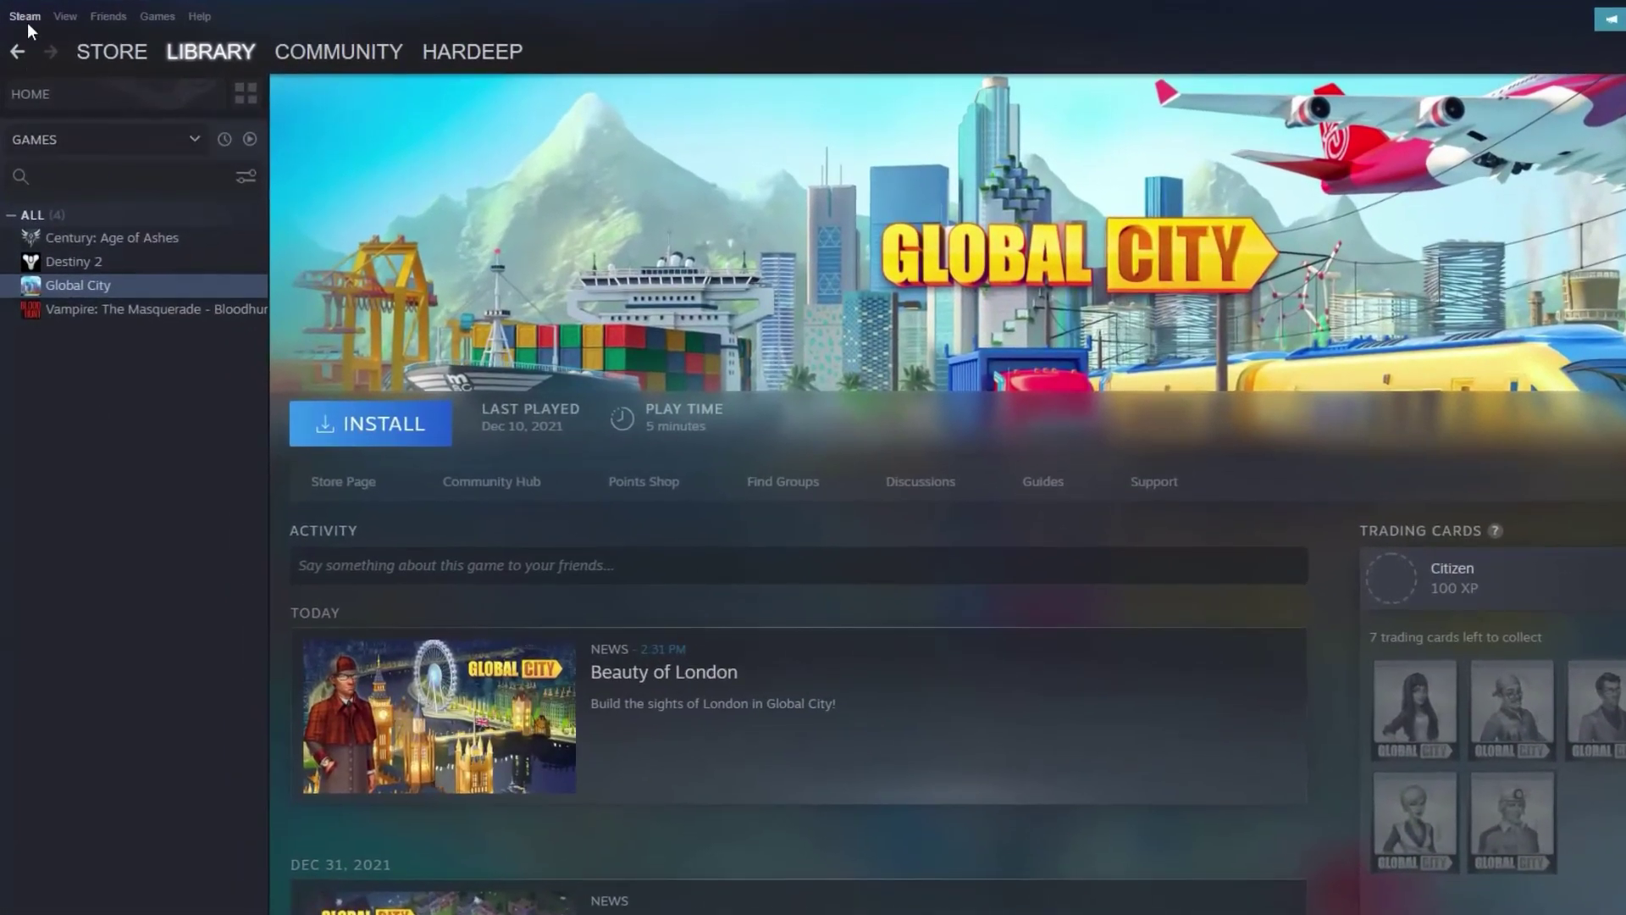
left_click(26, 17)
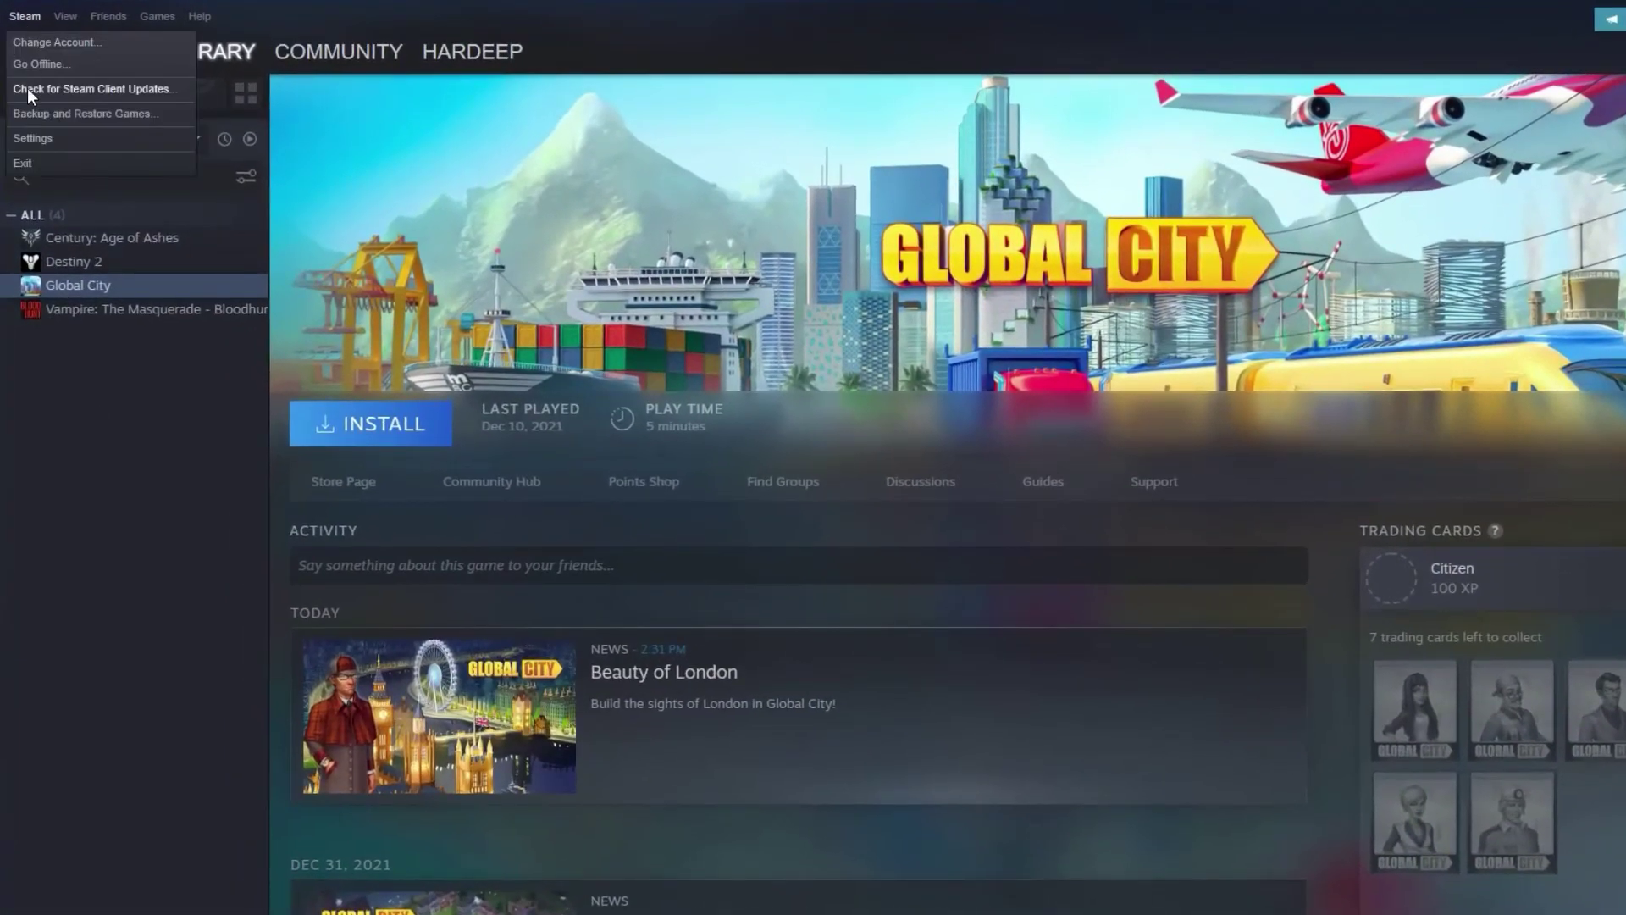
left_click(28, 139)
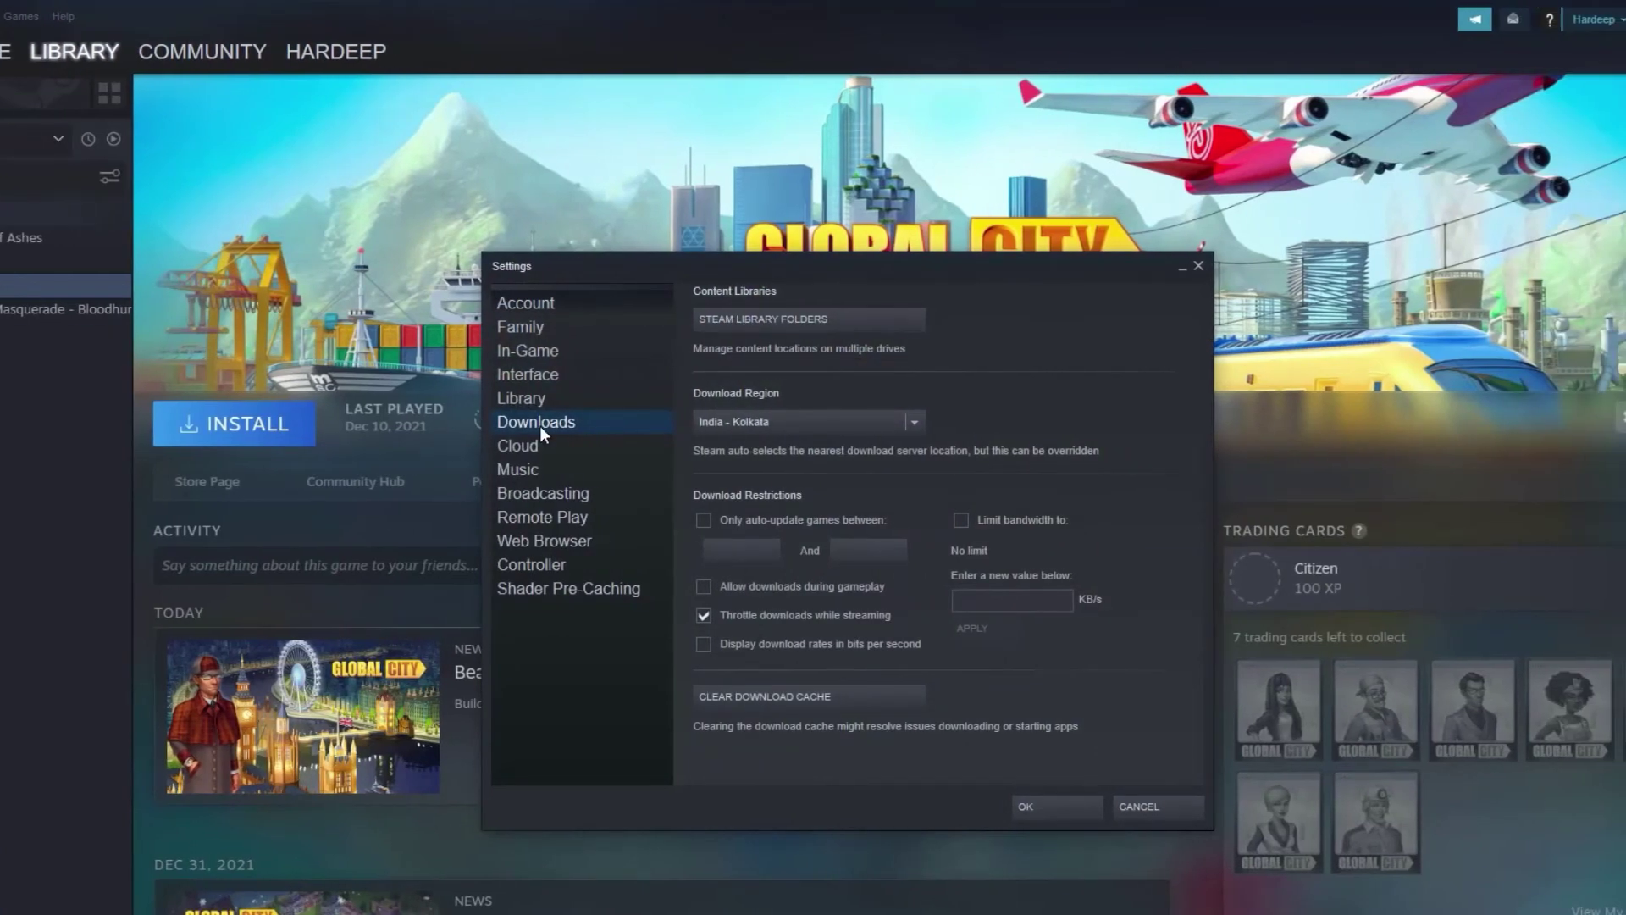
left_click(784, 322)
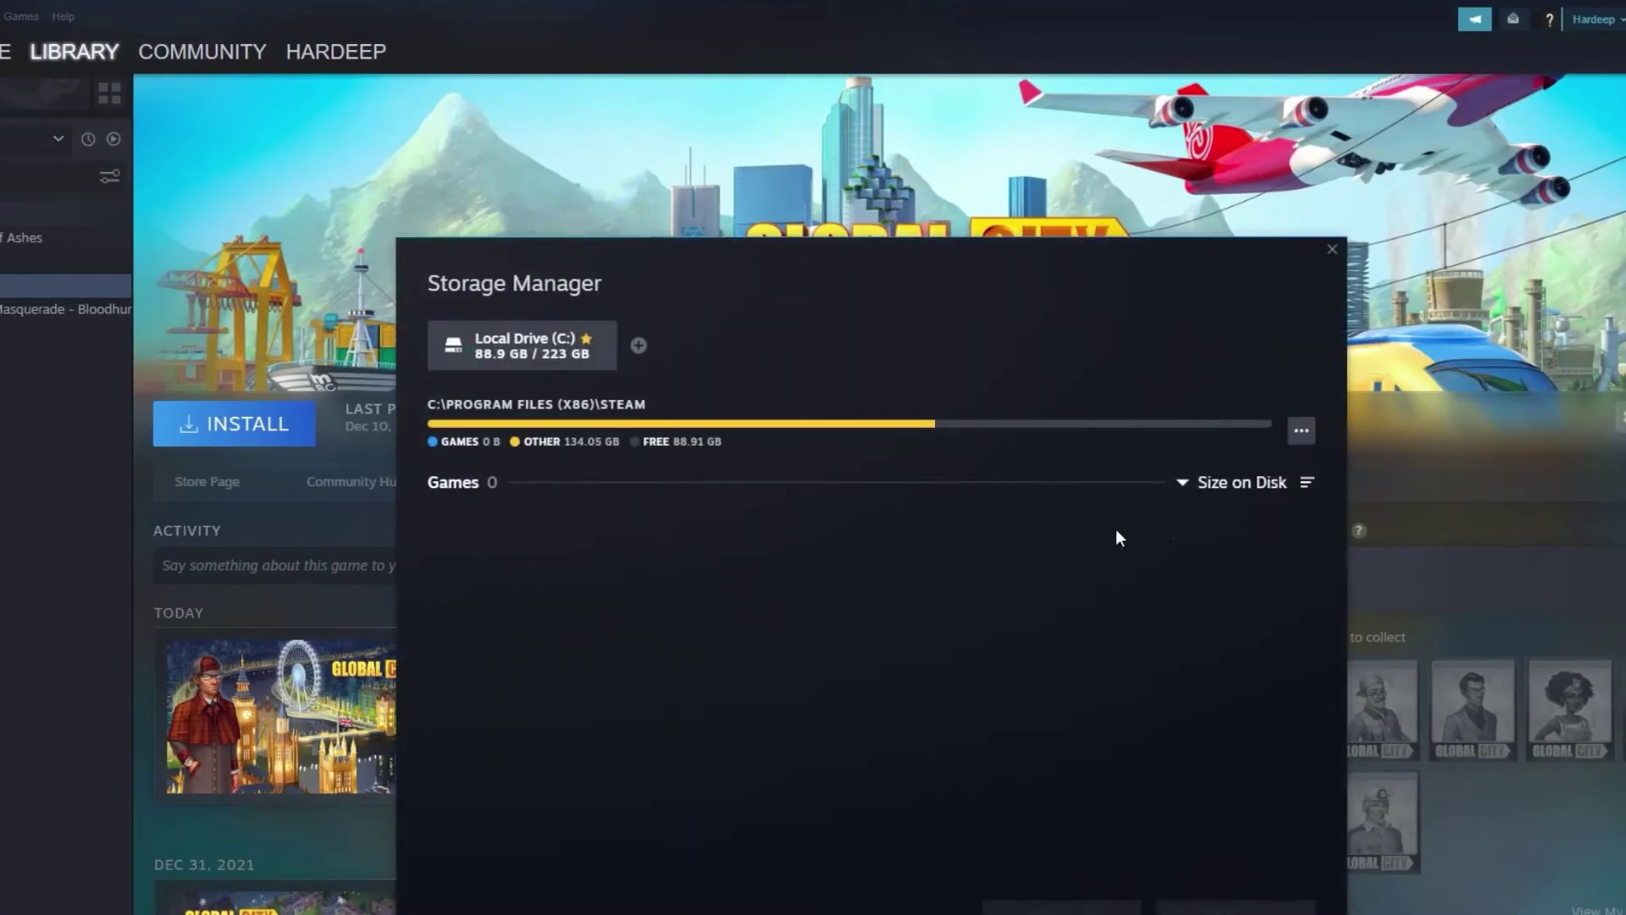
left_click(1301, 432)
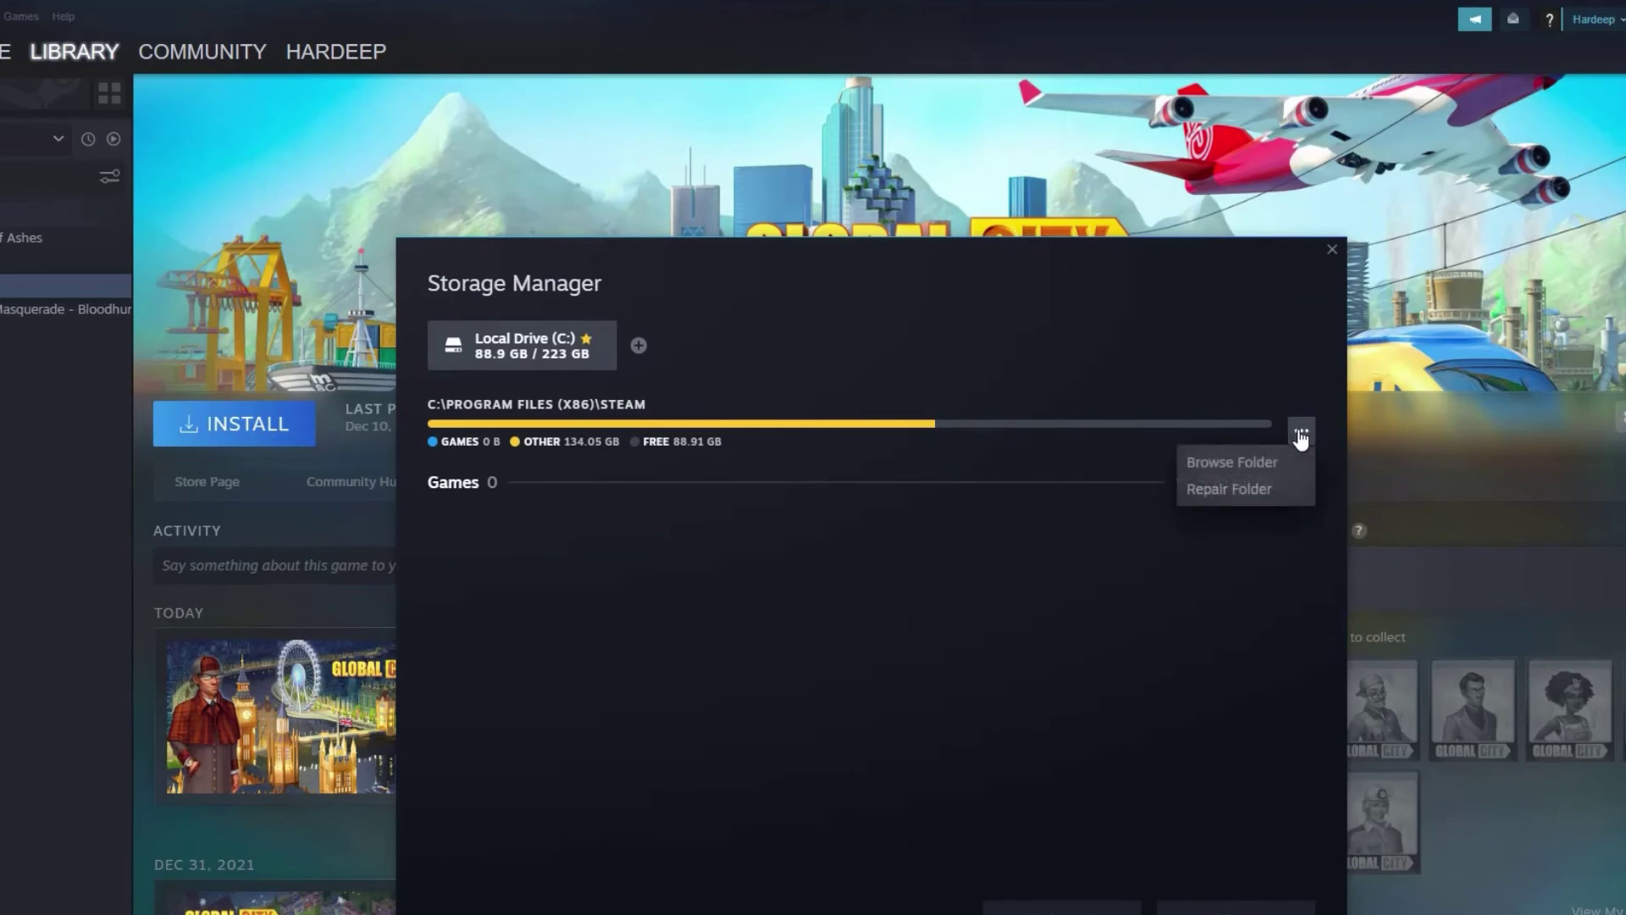
left_click(1254, 492)
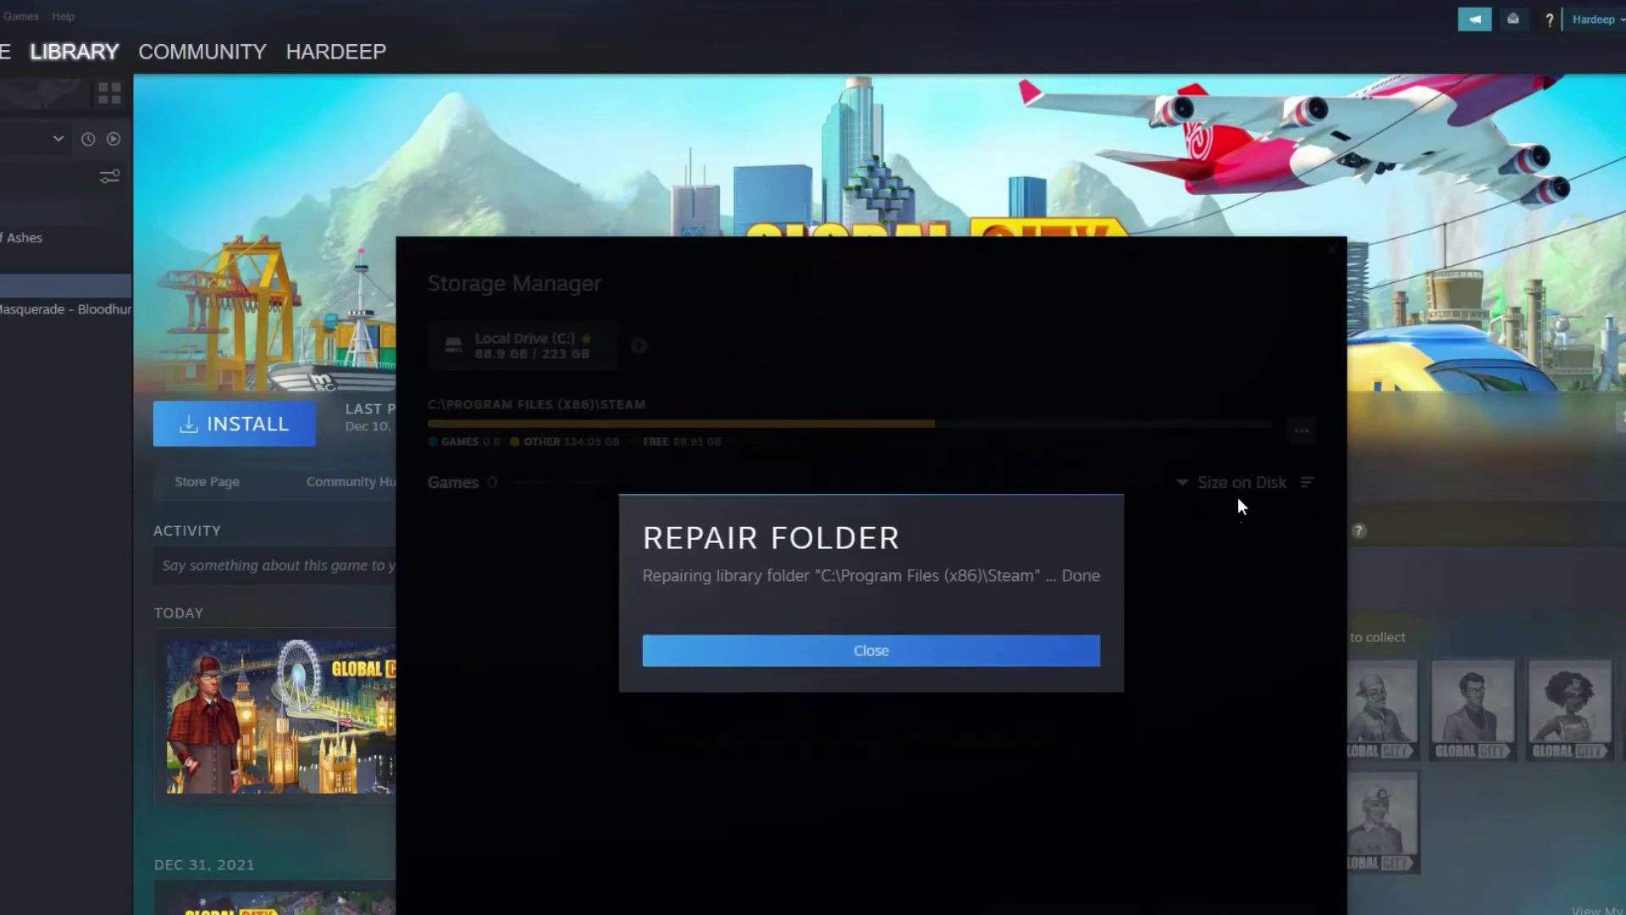
left_click(827, 656)
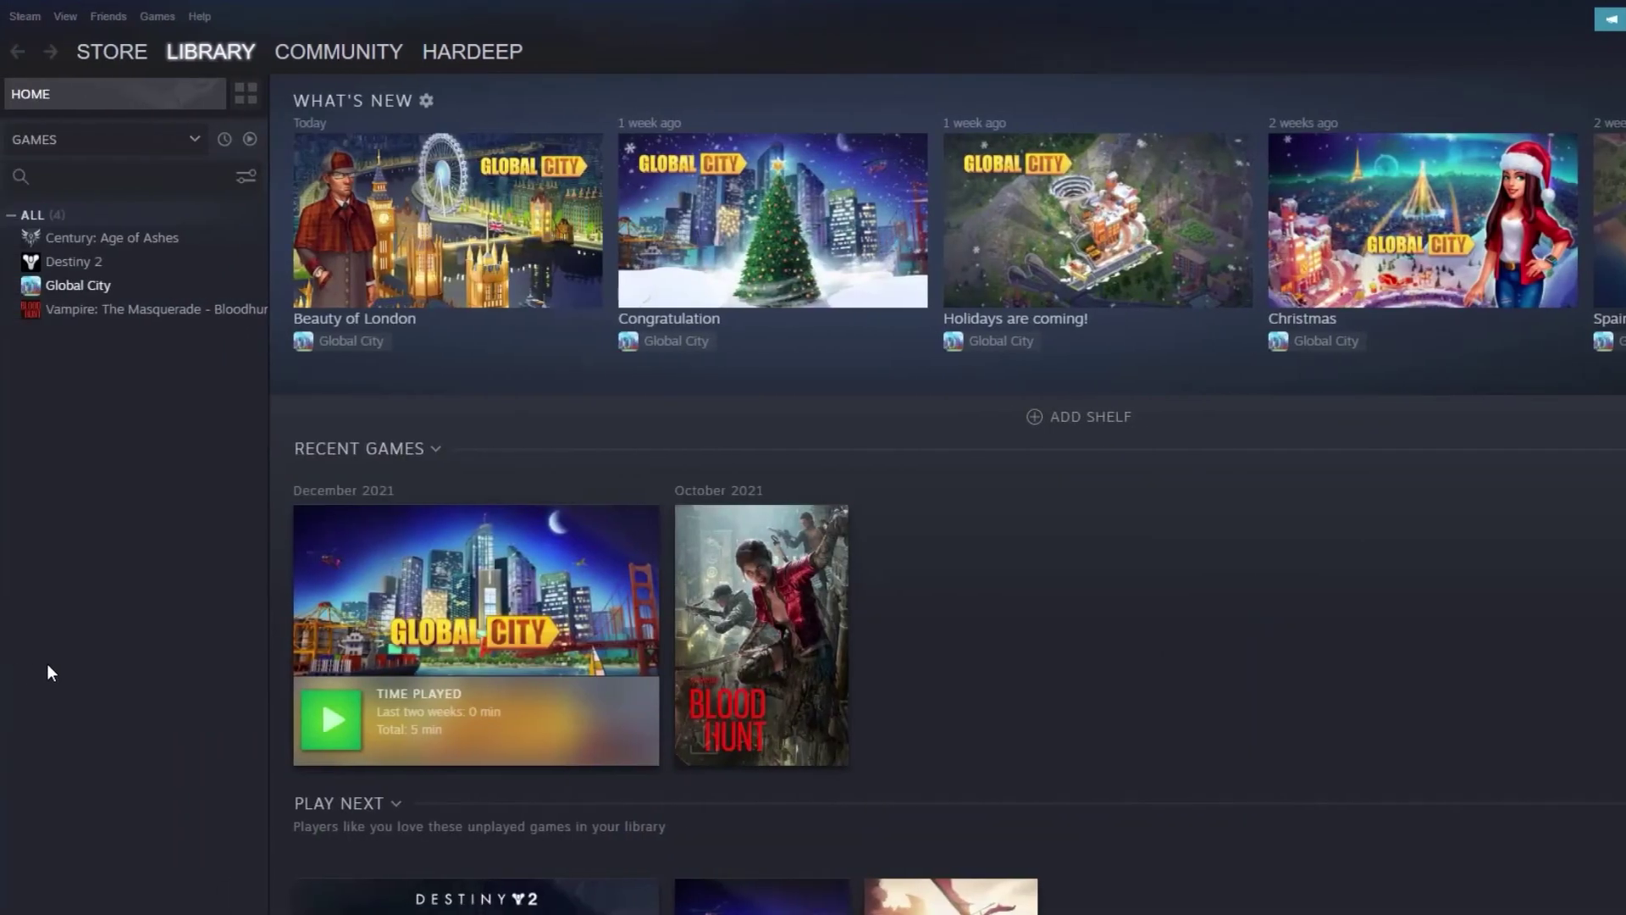
- Verify the integrity of Global City's local game files from its properties, and close the properties window
right_click(88, 290)
left_click(163, 414)
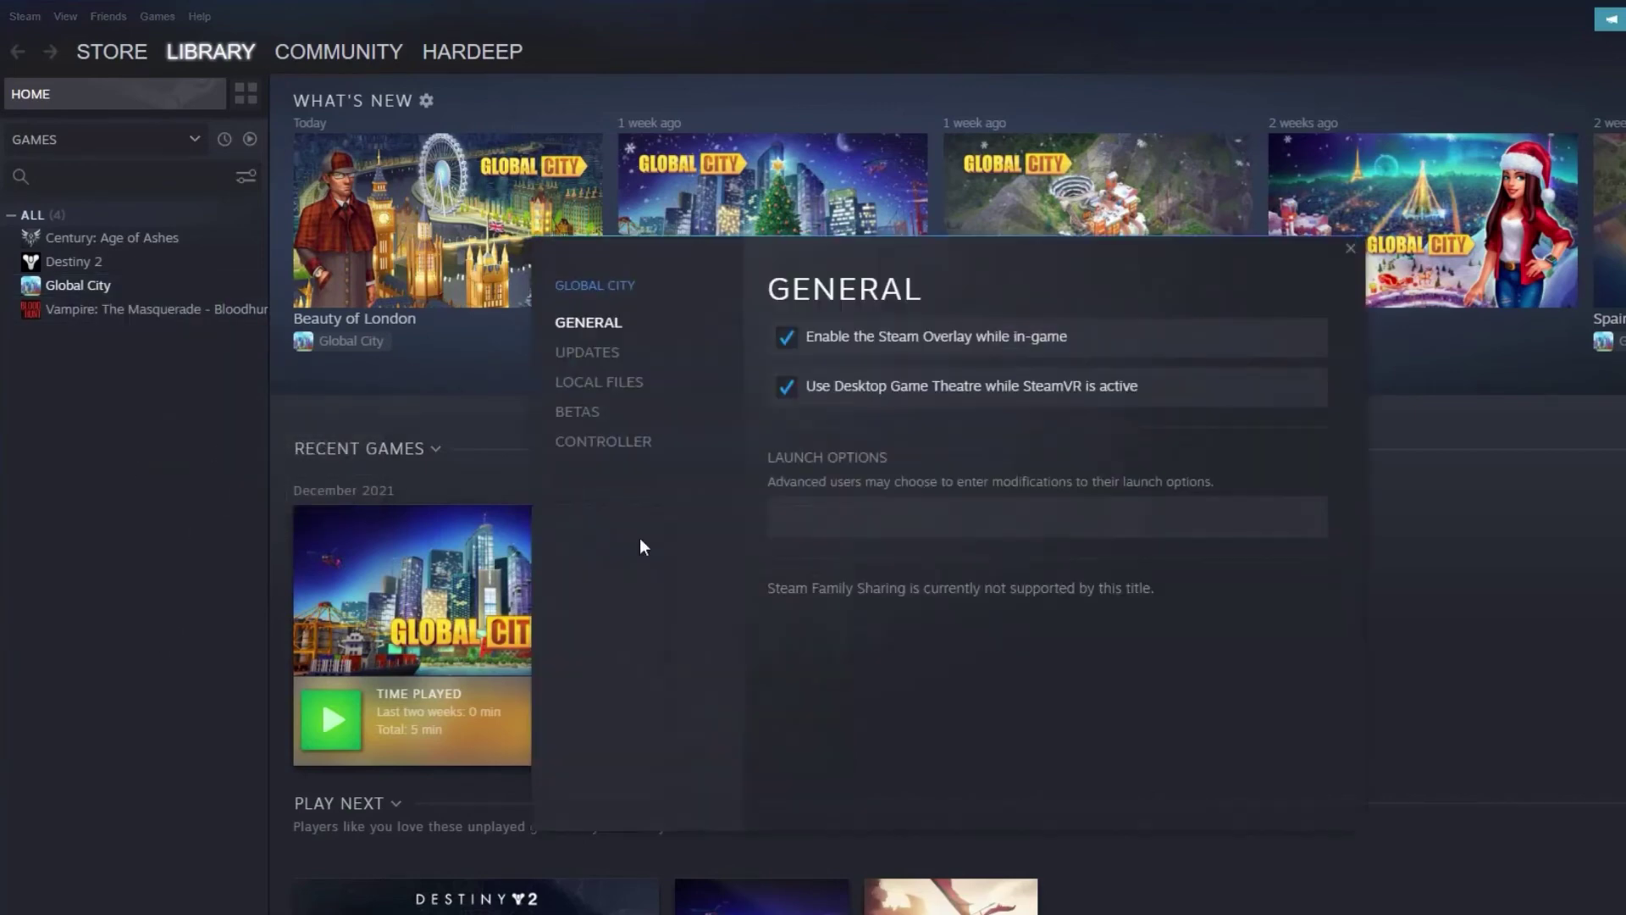
left_click(593, 355)
left_click(603, 385)
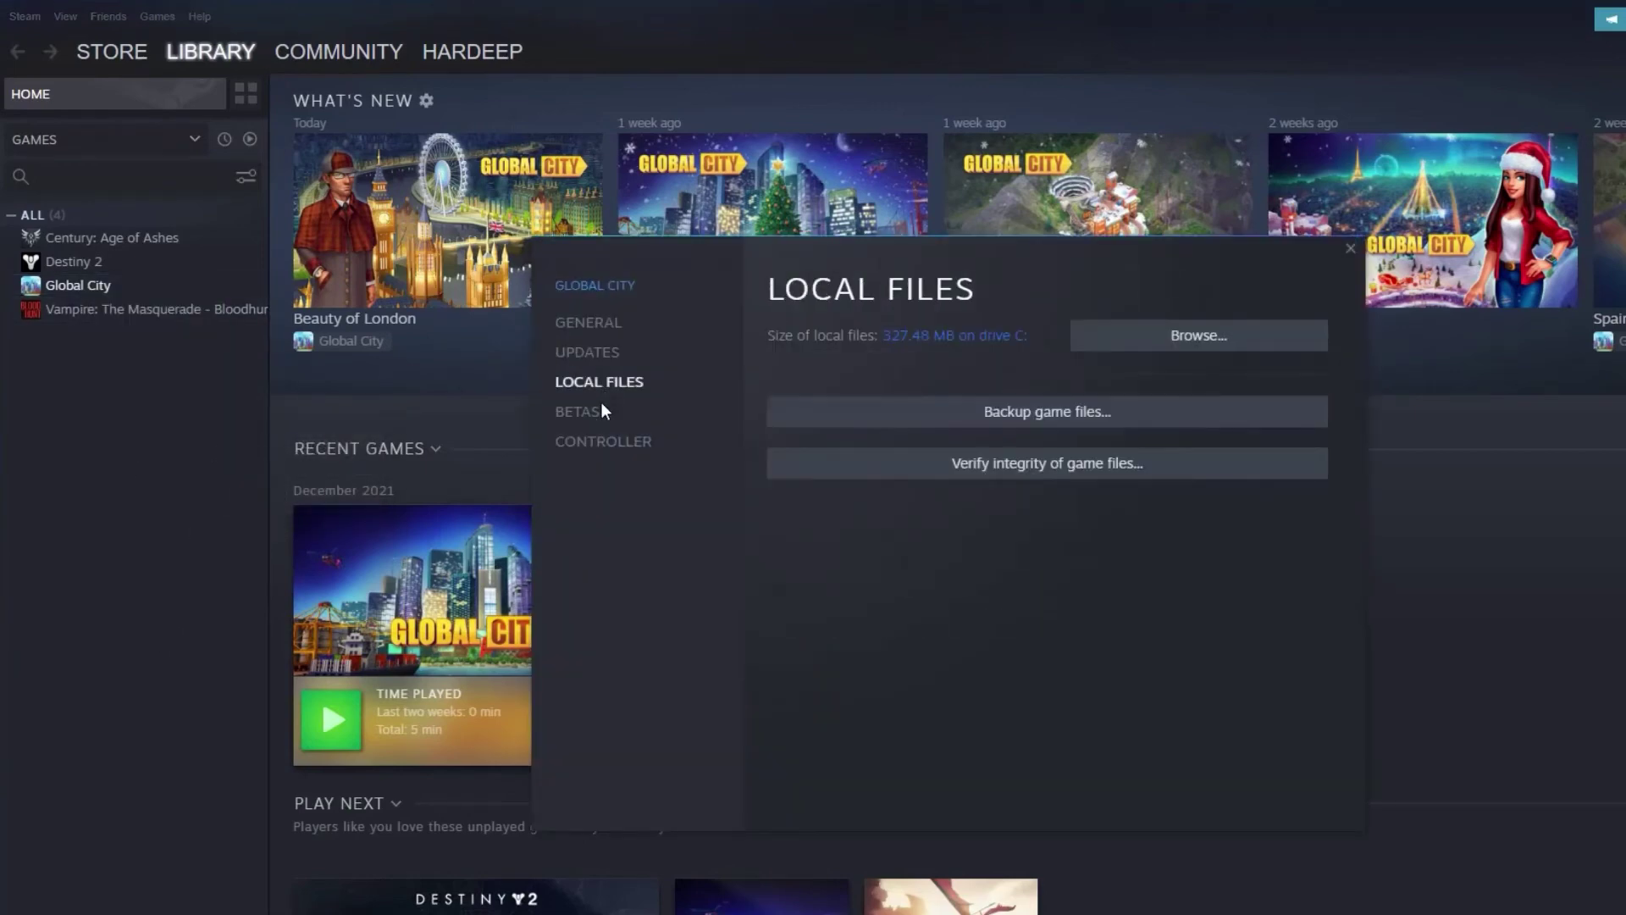
left_click(1057, 468)
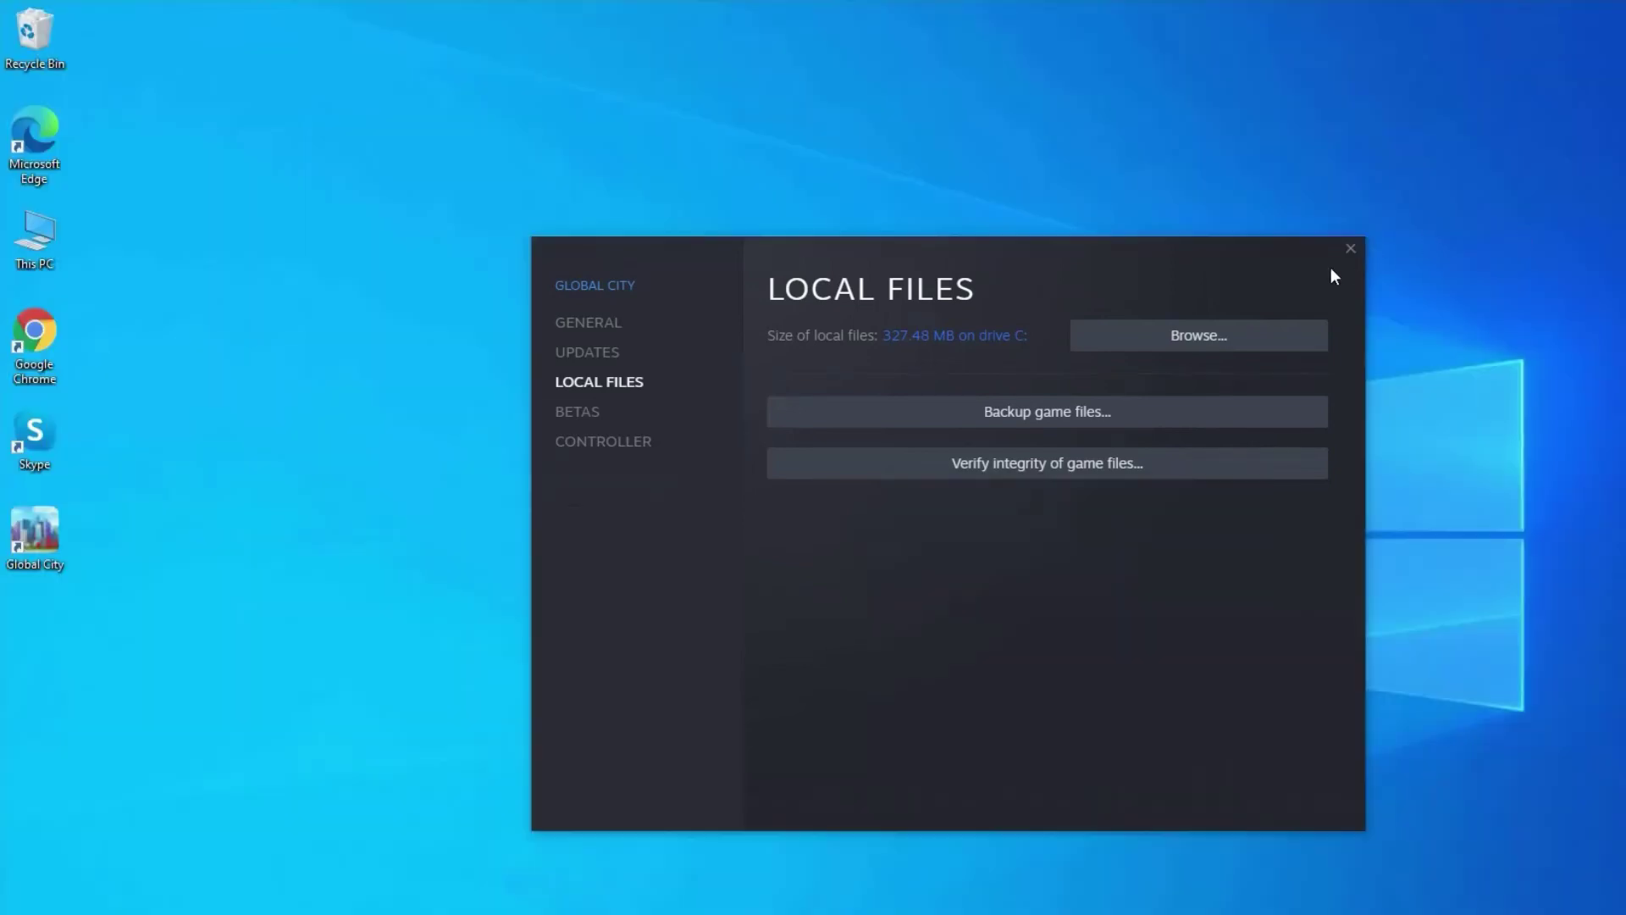
left_click(1350, 249)
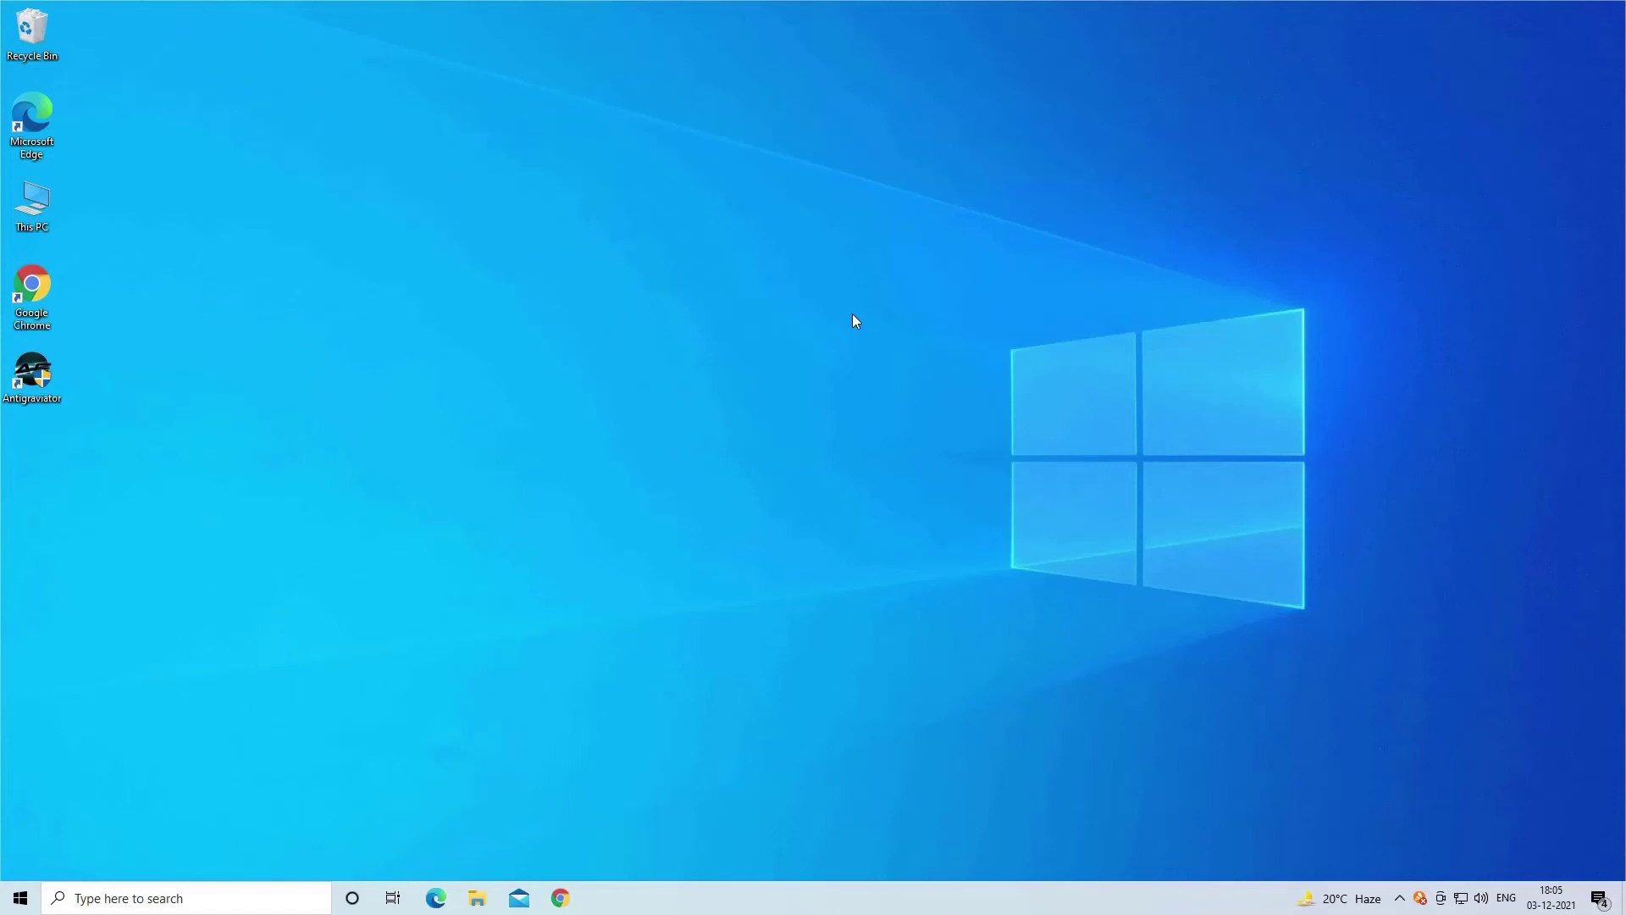
- Disable the Avast antivirus shields for 10 minutes
right_click(1420, 898)
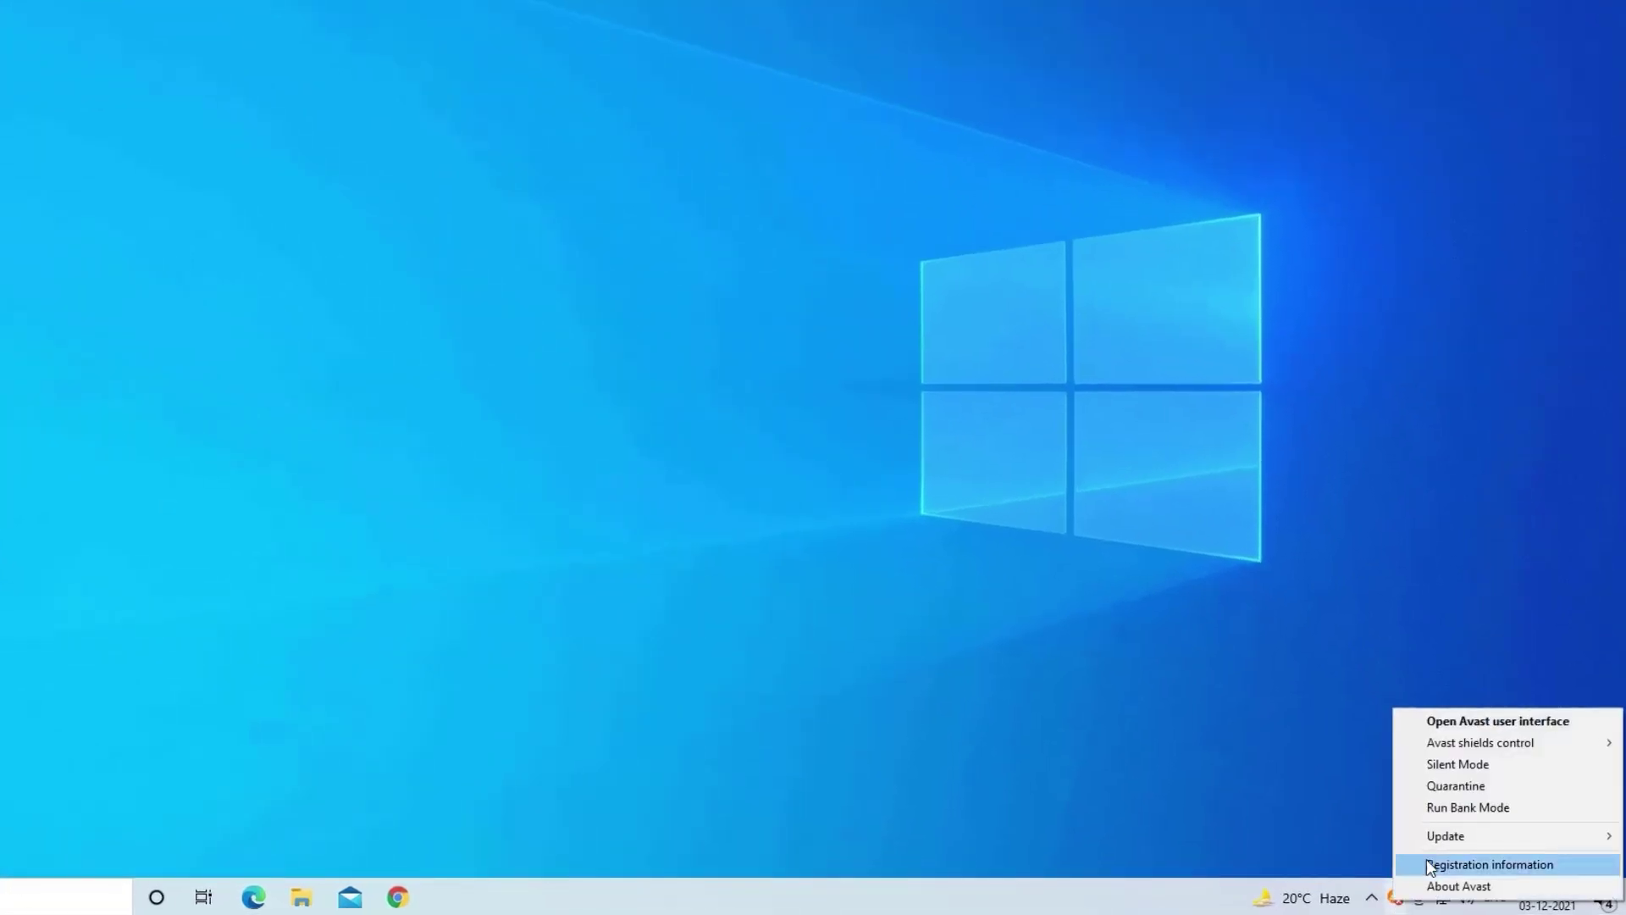
mouse_move(1522, 748)
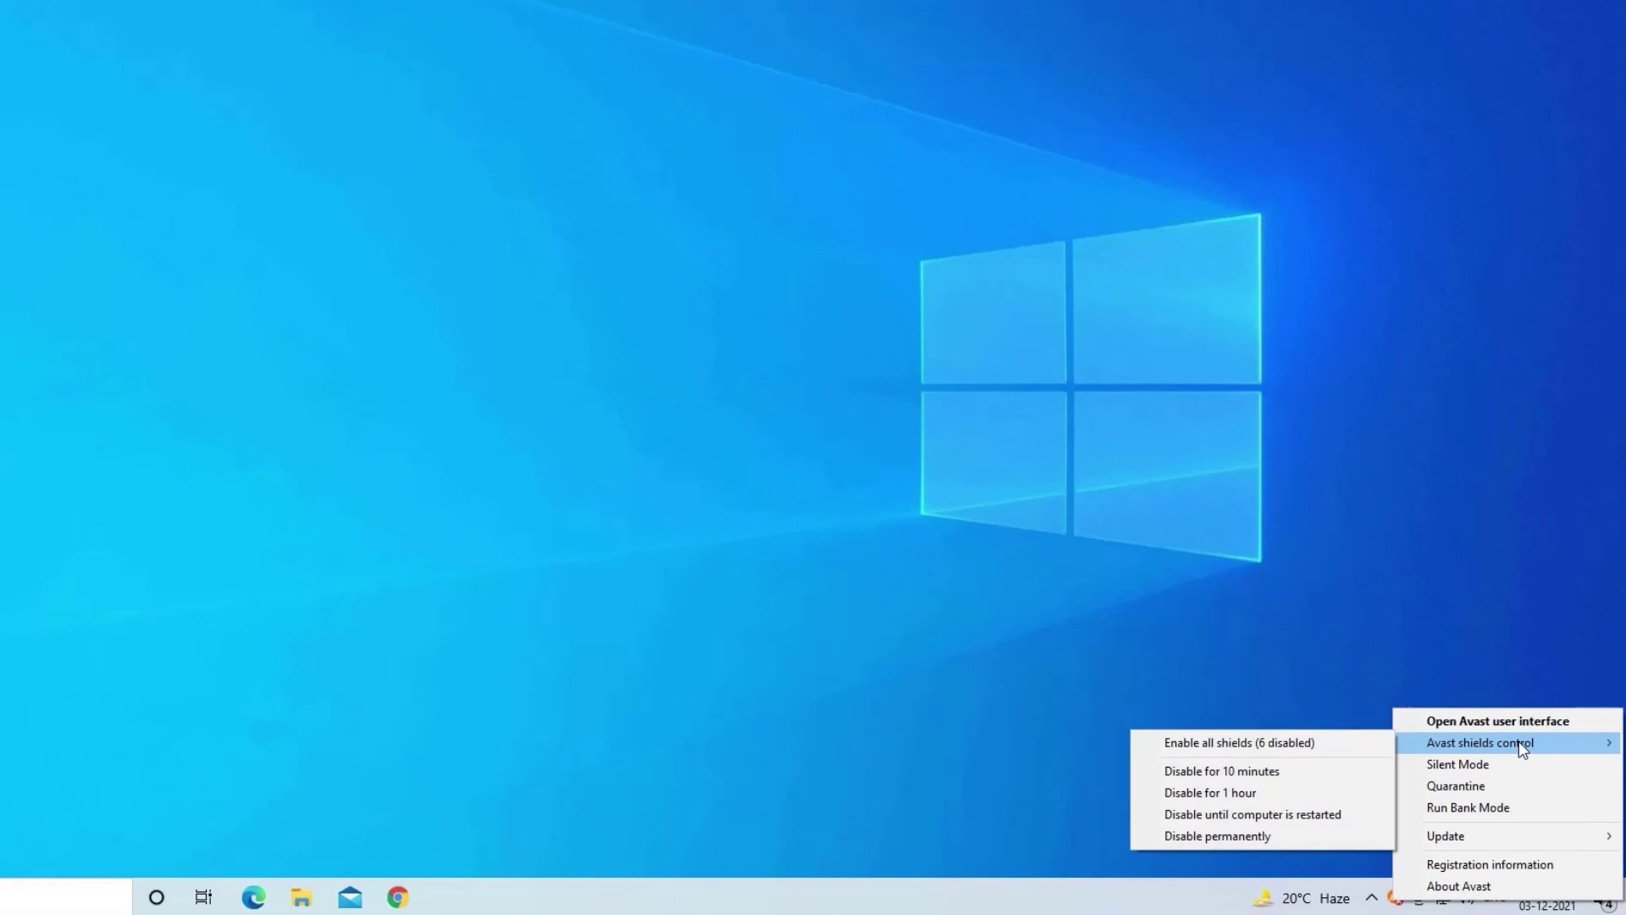
left_click(1260, 779)
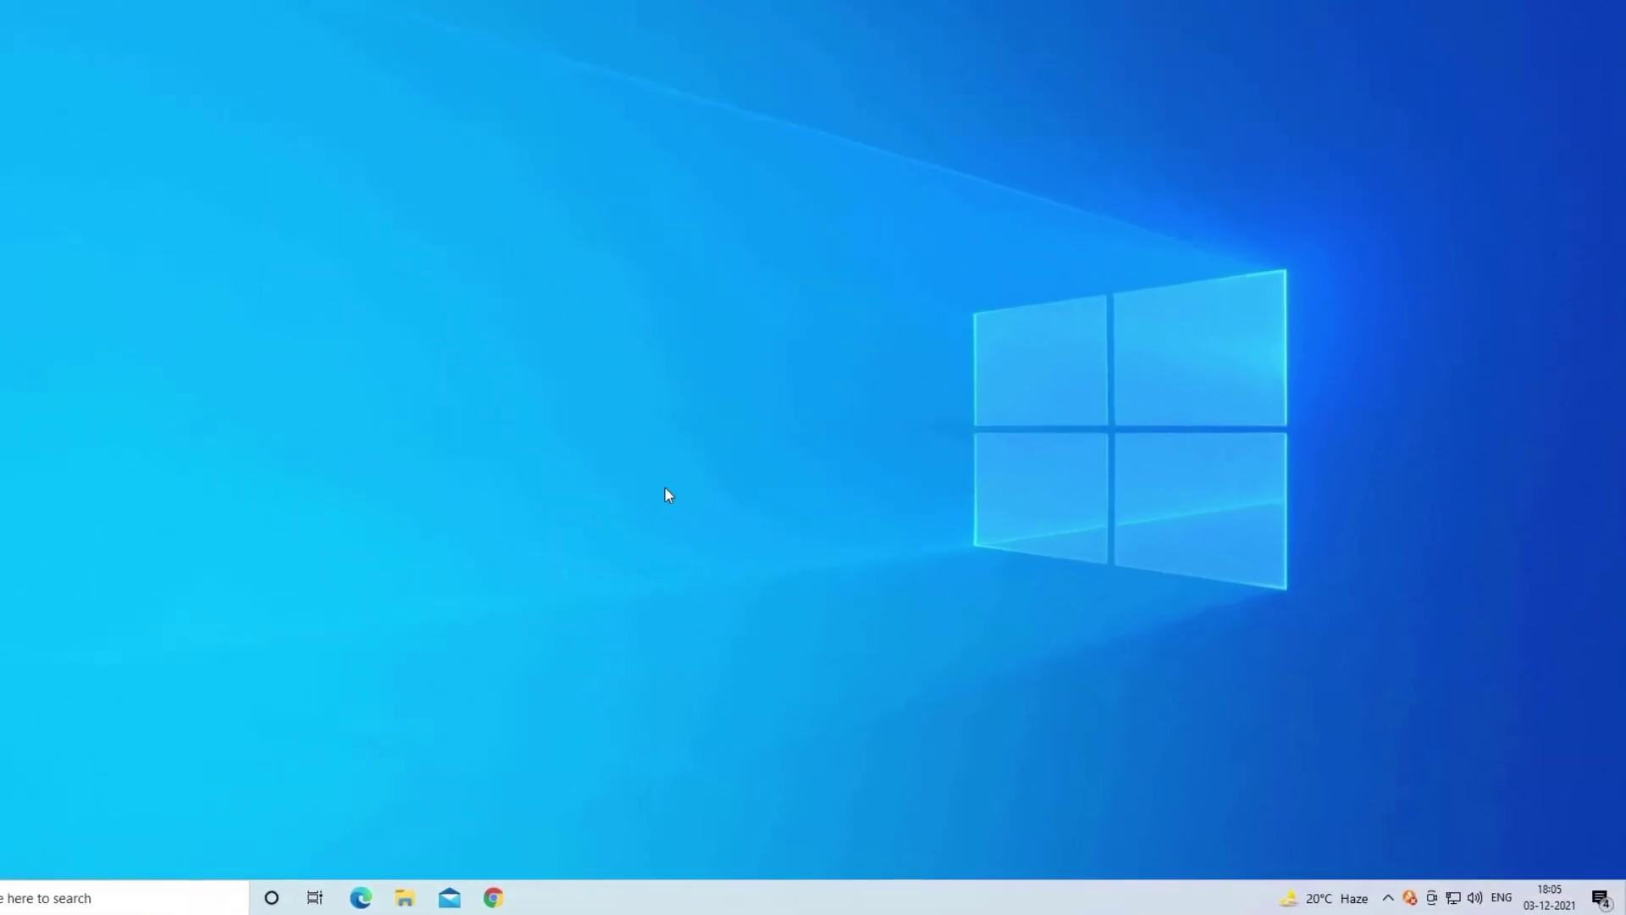